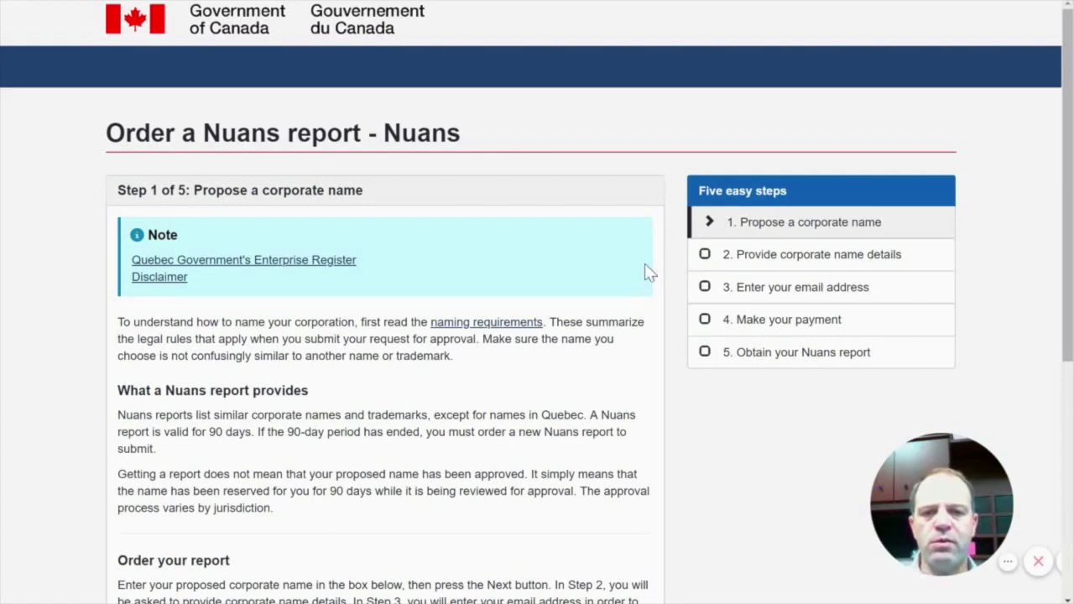
# Propose the corporate name Water Melon Designs and check it for exact matches
pyautogui.scroll(-5, 647, 273)
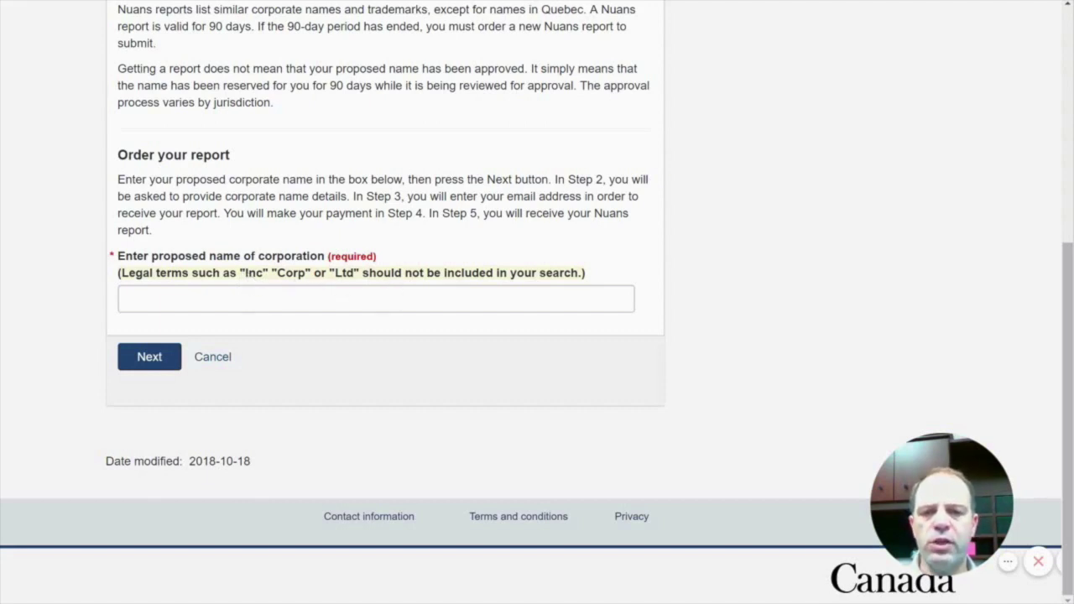
pyautogui.scroll(1, 355, 340)
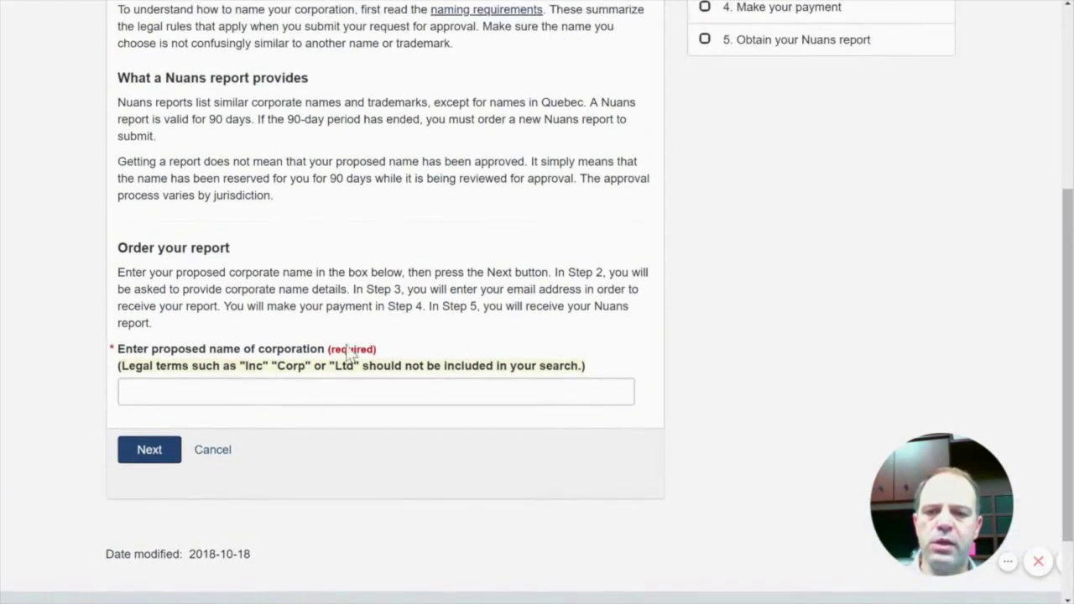
pyautogui.click(324, 389)
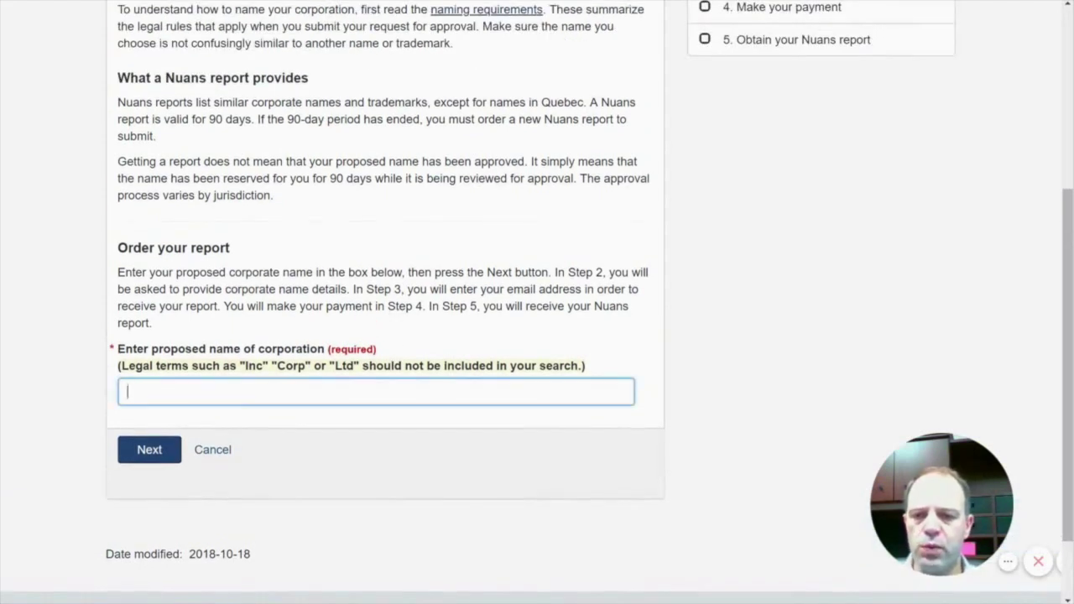
pyautogui.click(256, 417)
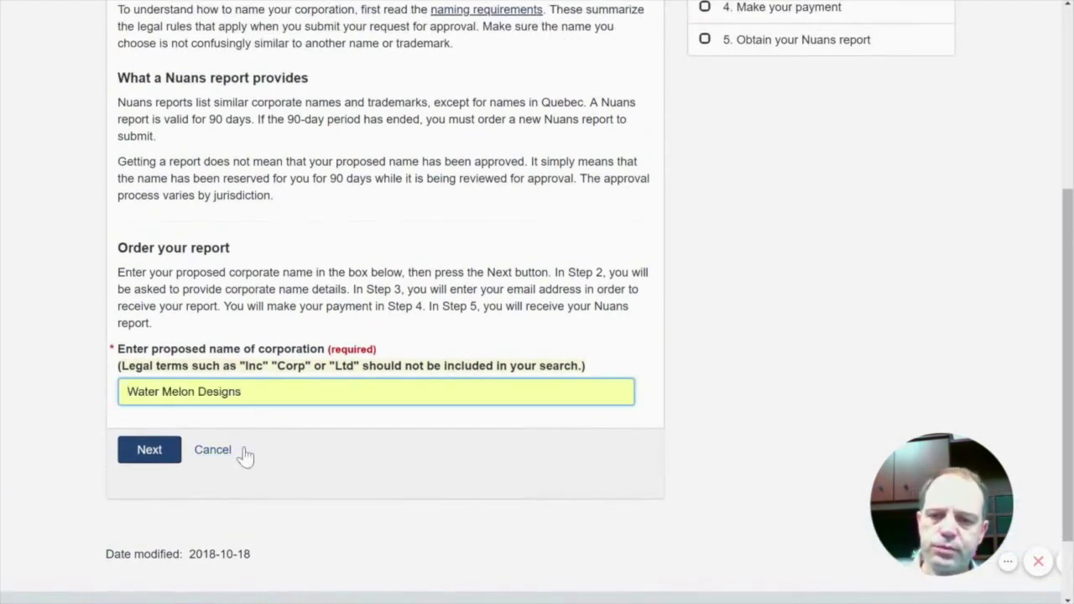
pyautogui.click(148, 463)
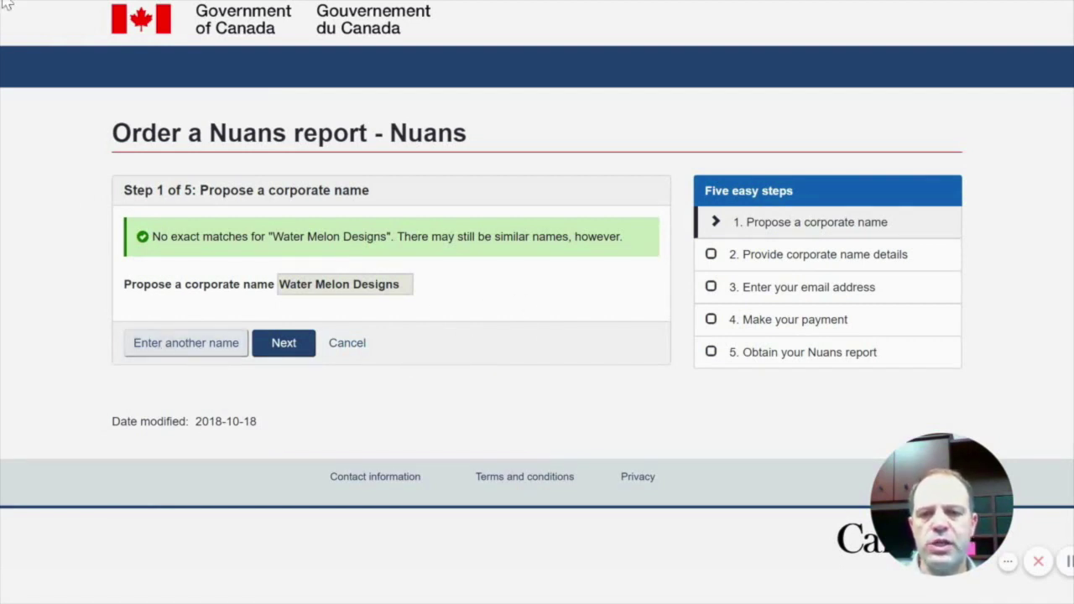
# Check the alternative corporate name Water Melon for exact matches and review the table of matching names and trademarks
pyautogui.click(178, 358)
pyautogui.scroll(-5, 270, 411)
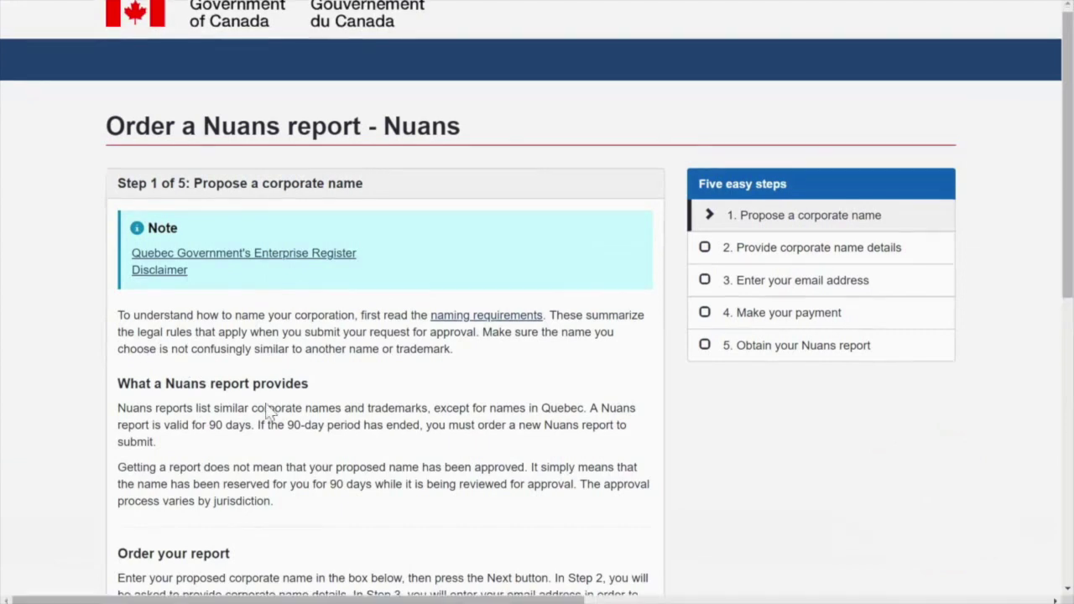
pyautogui.click(251, 299)
pyautogui.write('Water Melon')
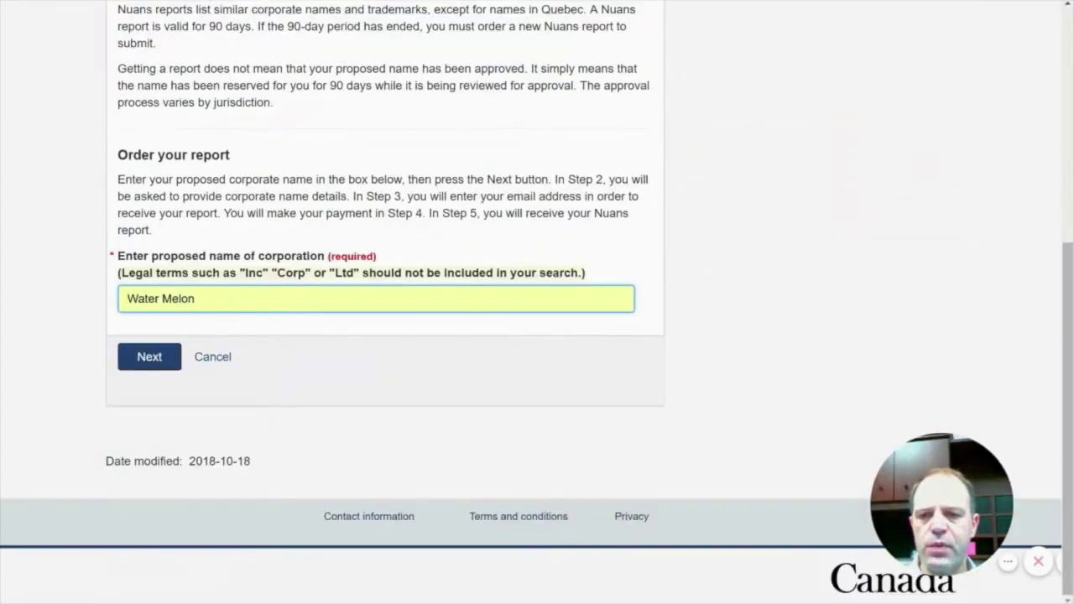
pyautogui.click(145, 359)
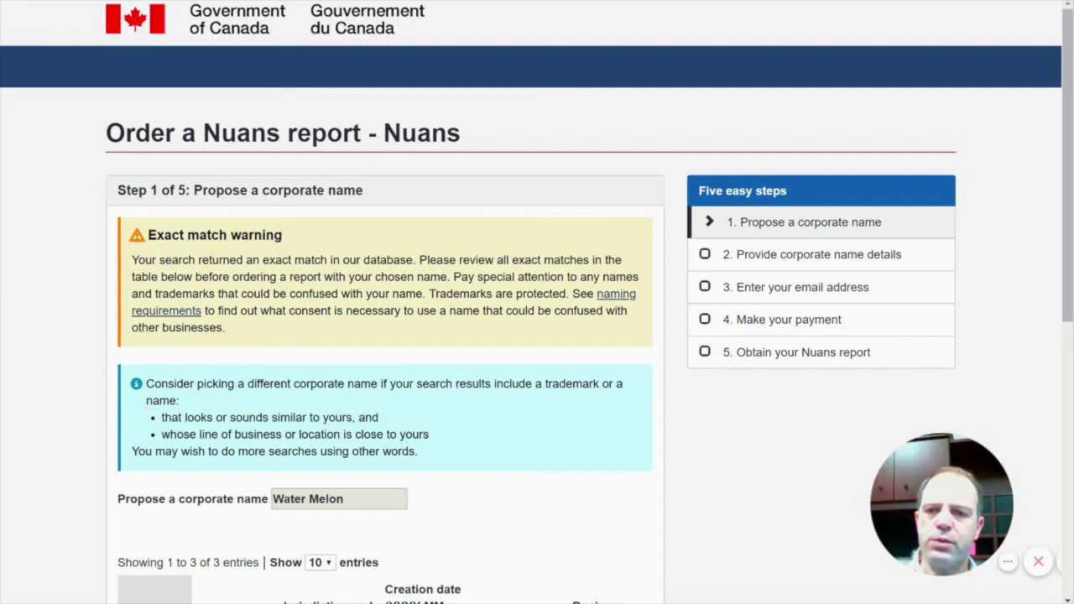
pyautogui.scroll(-5, 219, 317)
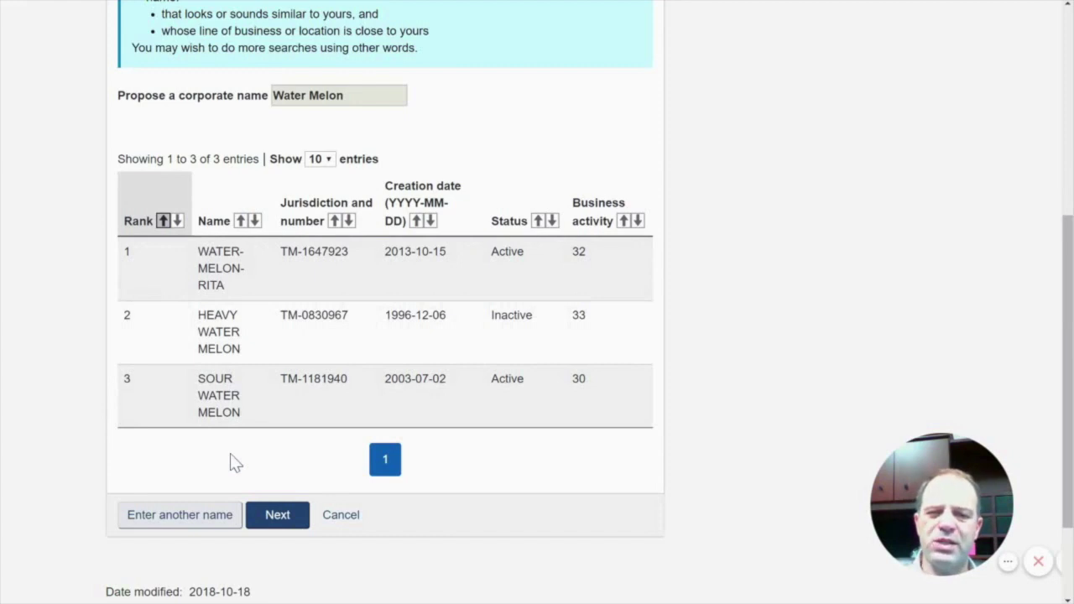
pyautogui.click(174, 523)
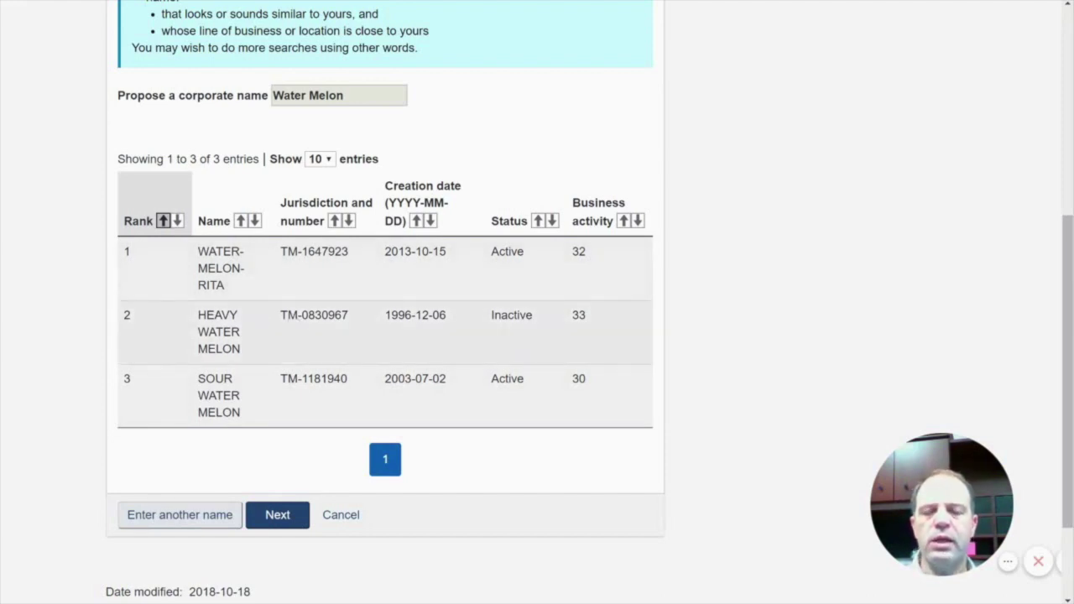
pyautogui.scroll(1, 210, 521)
pyautogui.scroll(-1, 211, 516)
pyautogui.scroll(-1, 215, 496)
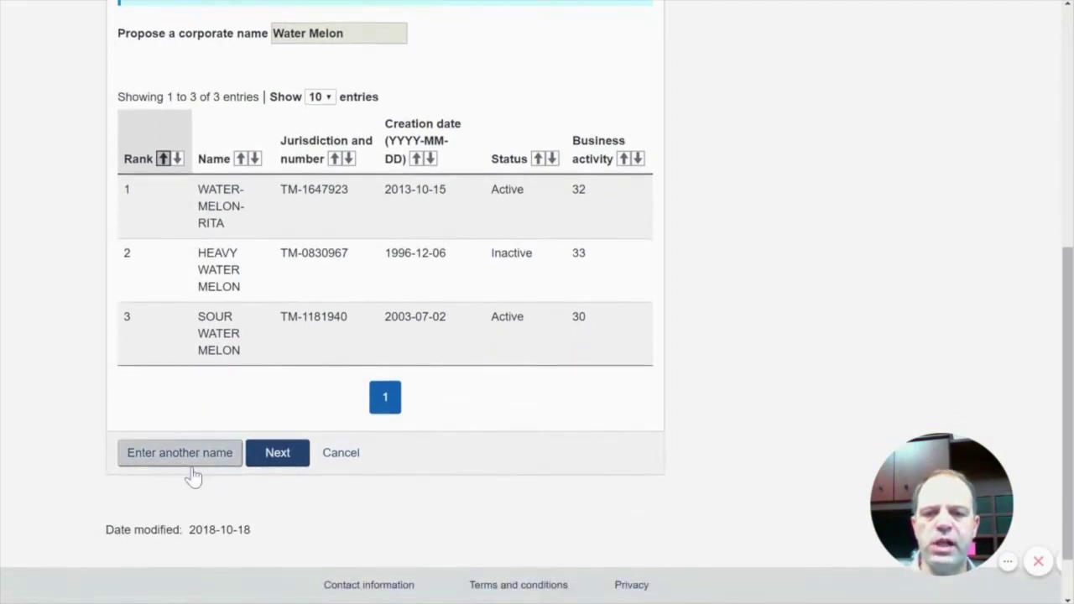
# Replace the proposed name with Water Melon Designs, submit it and continue to the corporate name details
pyautogui.click(186, 460)
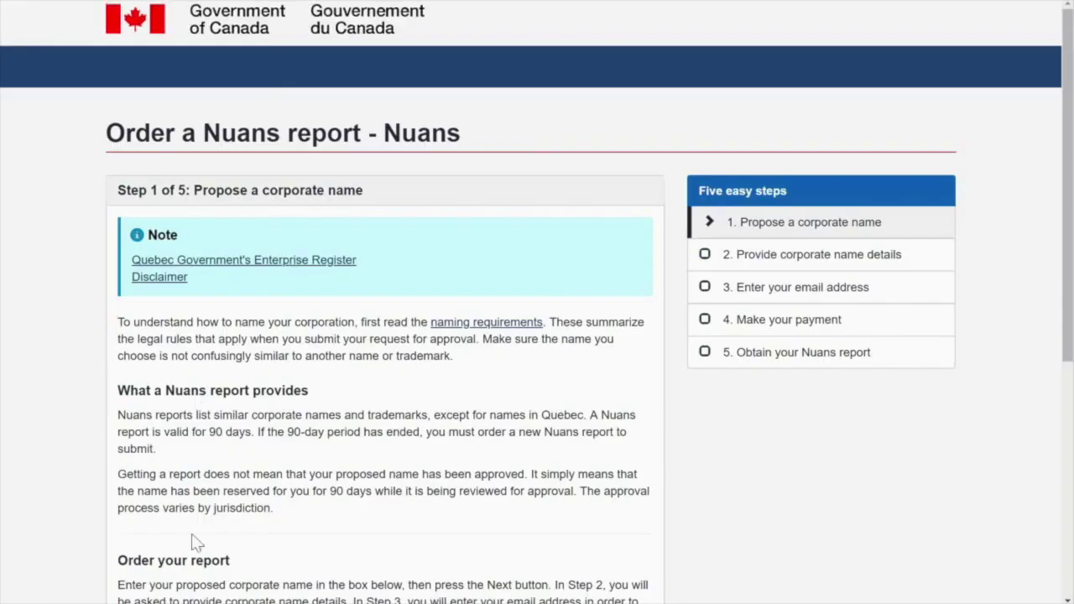
pyautogui.scroll(-5, 202, 501)
pyautogui.click(188, 303)
pyautogui.write('Water Melon Designs')
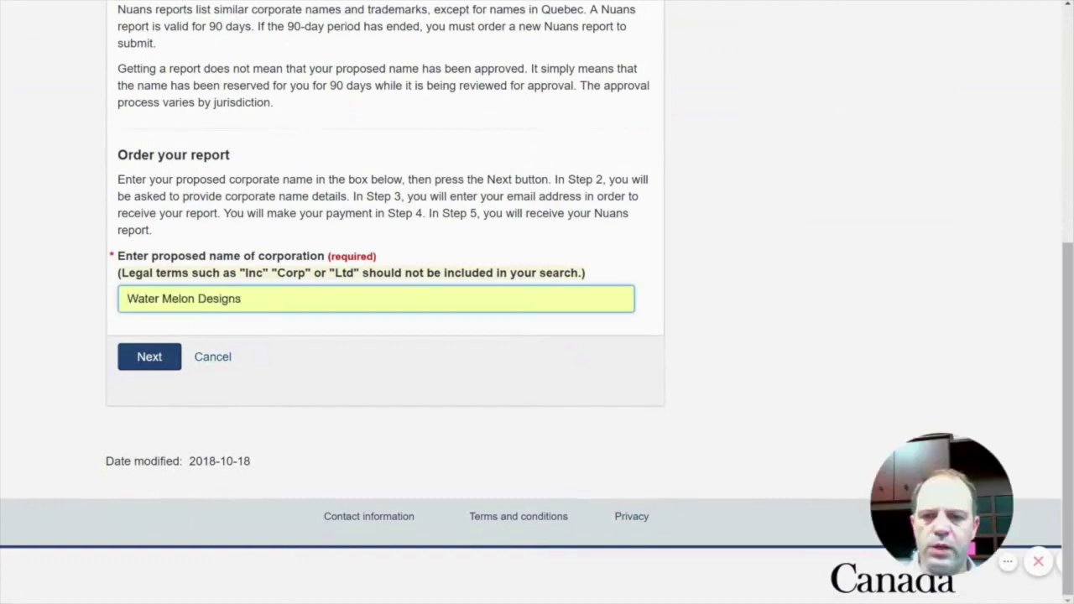
pyautogui.click(148, 362)
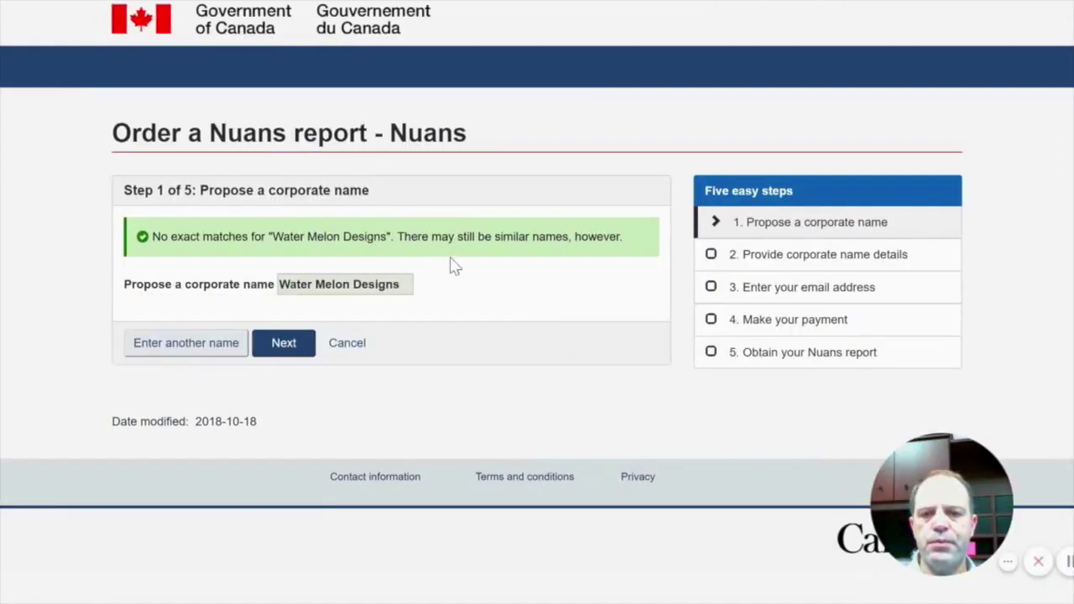
pyautogui.click(286, 343)
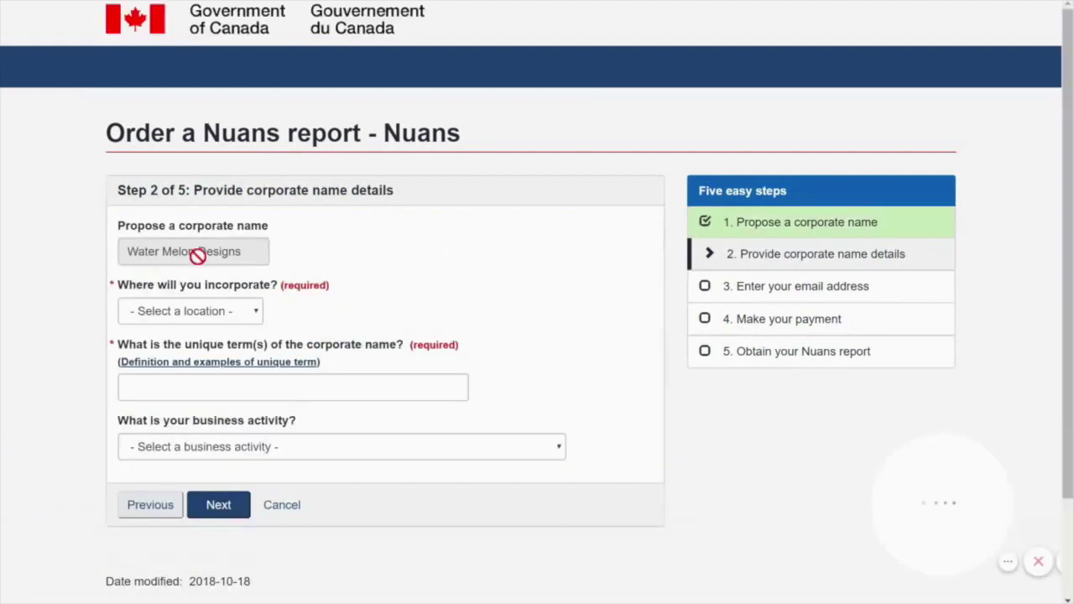
# Set the incorporation location to Canada (federally) and enter Water Melon as the unique term of the corporate name
pyautogui.click(177, 322)
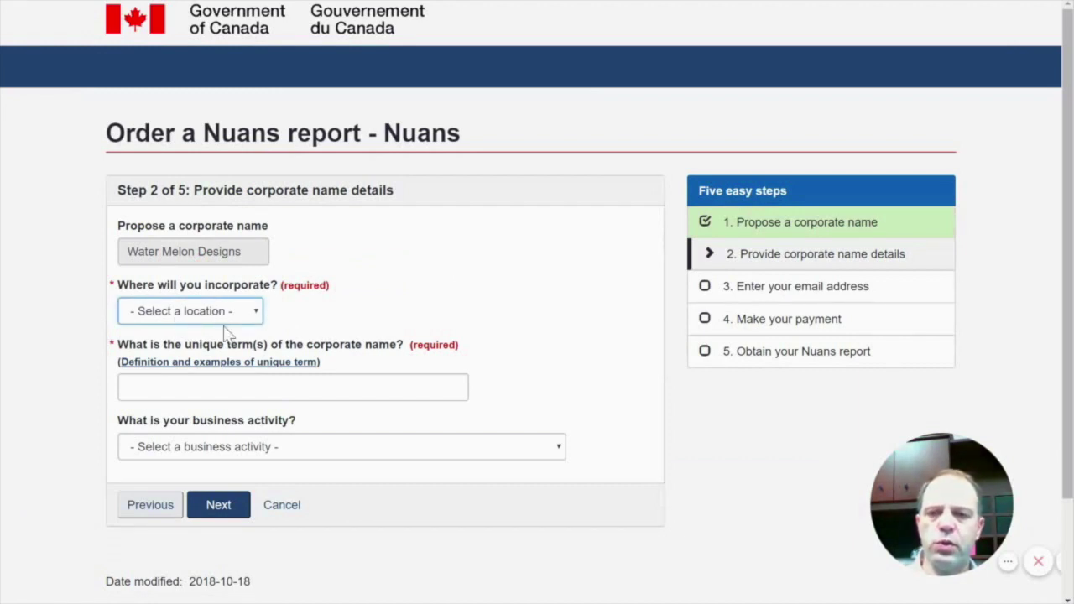
pyautogui.press('Down')
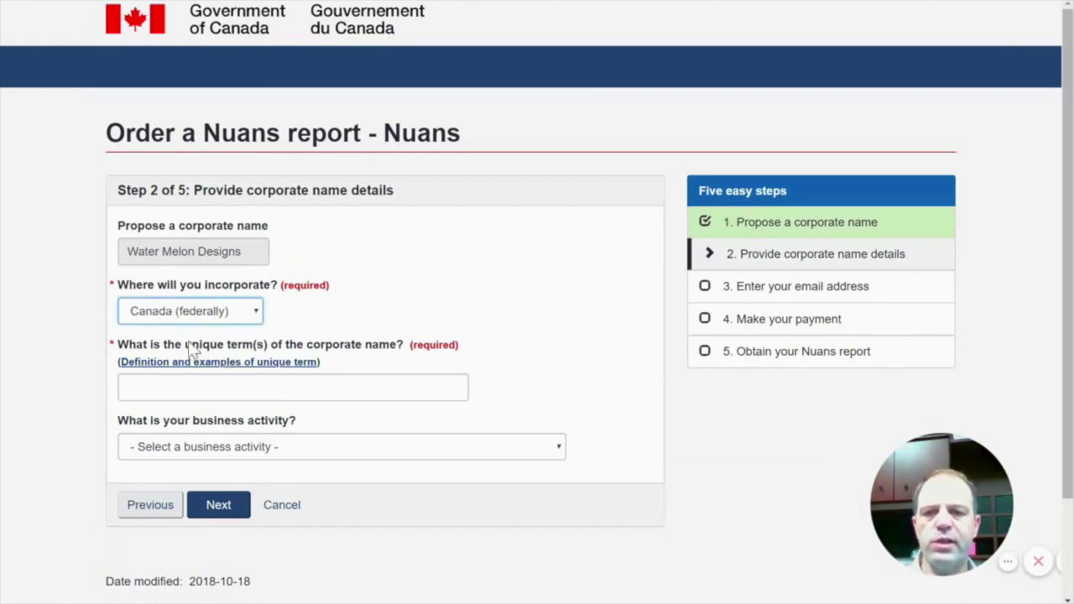
pyautogui.click(127, 387)
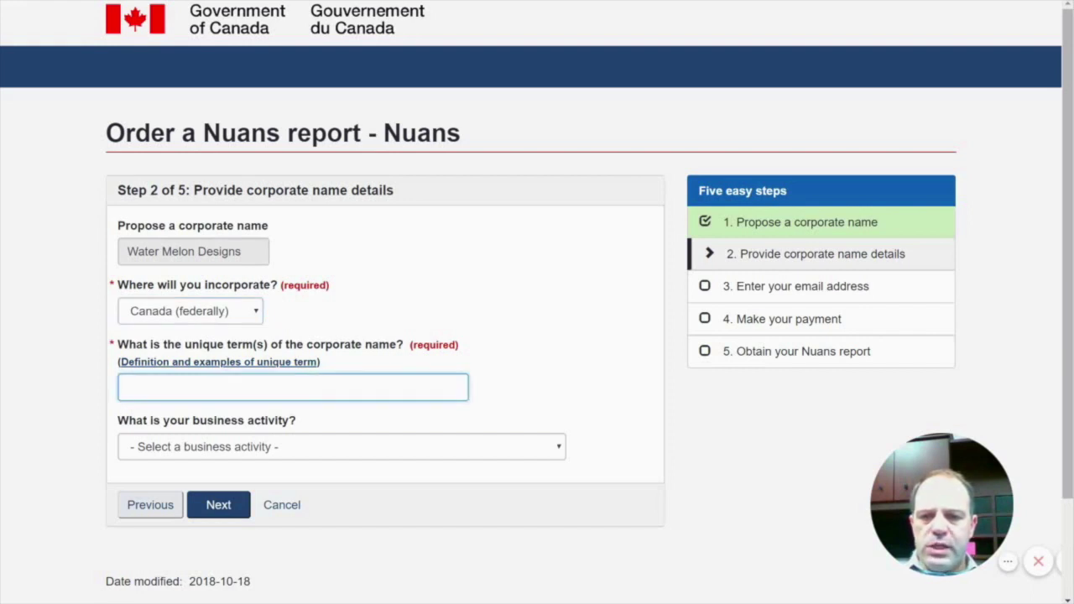
pyautogui.press('Down')
pyautogui.press('Down')
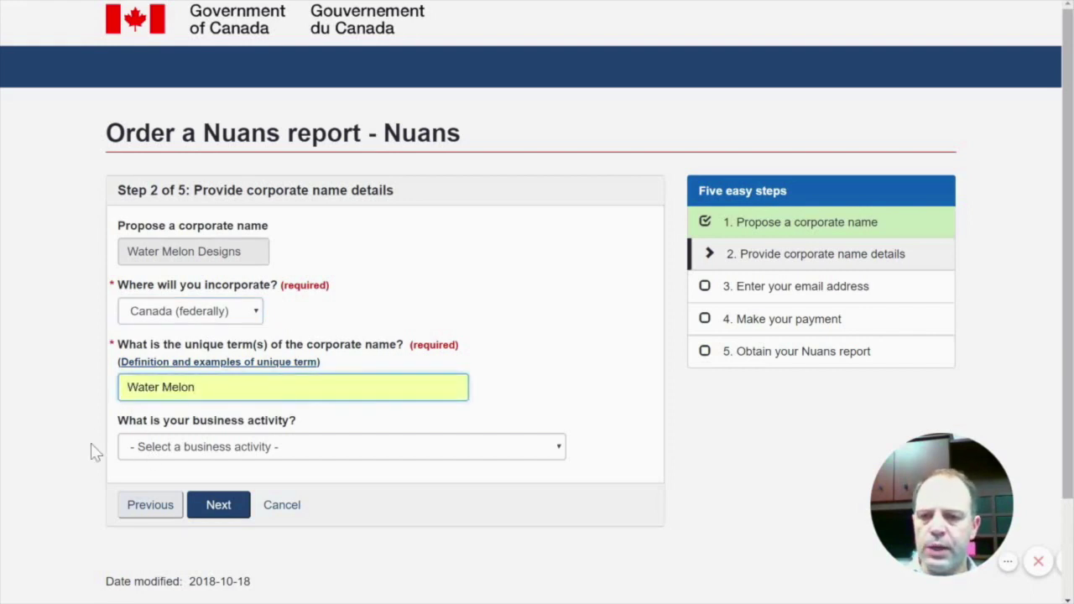
# Set the business activity to Arts, entertainment and recreation (71) and submit the corporate name details
pyautogui.click(204, 447)
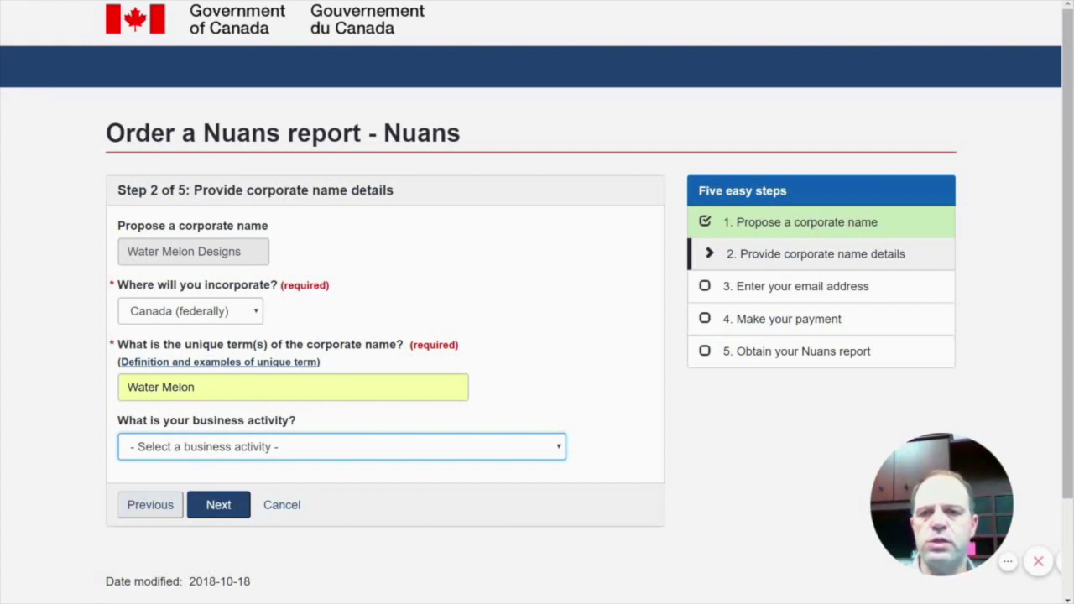
pyautogui.press('Return')
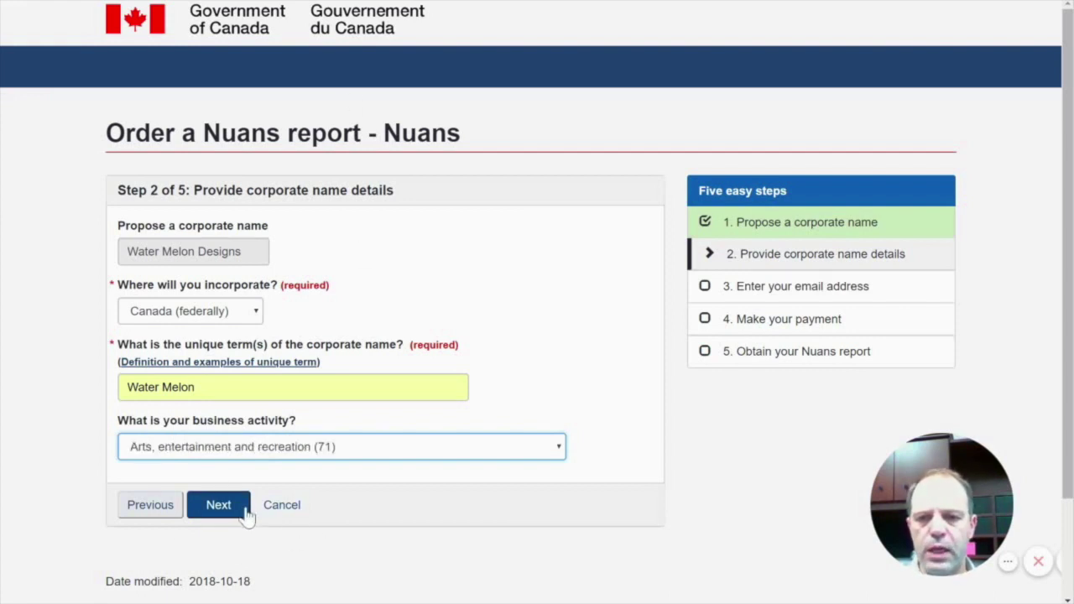
pyautogui.click(218, 506)
# Enter and confirm the e-mail address for receiving the Nuans report, and continue to the payment
pyautogui.scroll(-2, 235, 503)
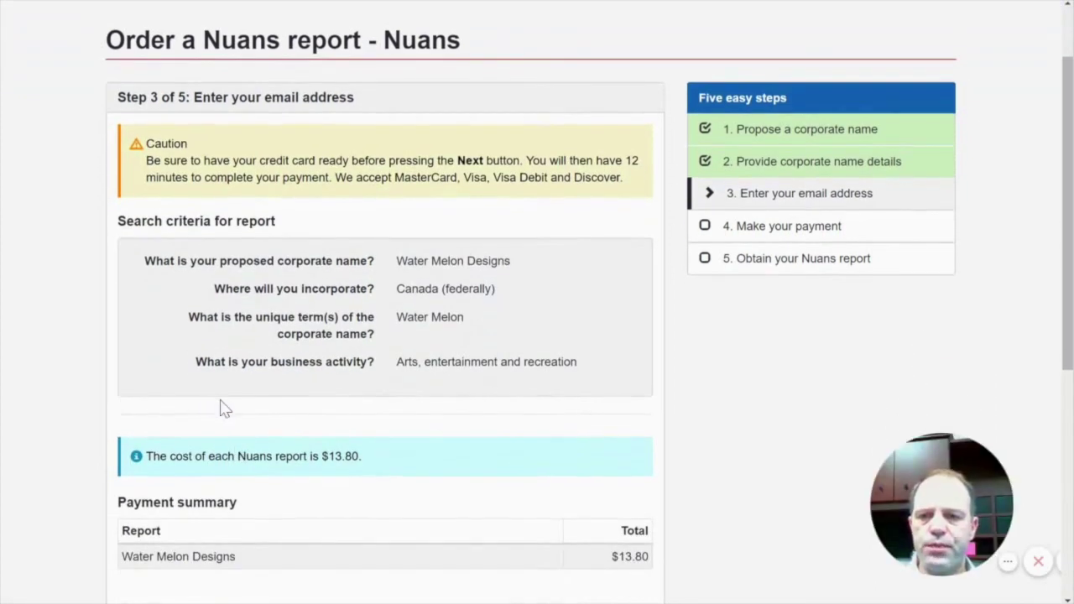
pyautogui.scroll(-1, 223, 408)
pyautogui.scroll(-3, 176, 282)
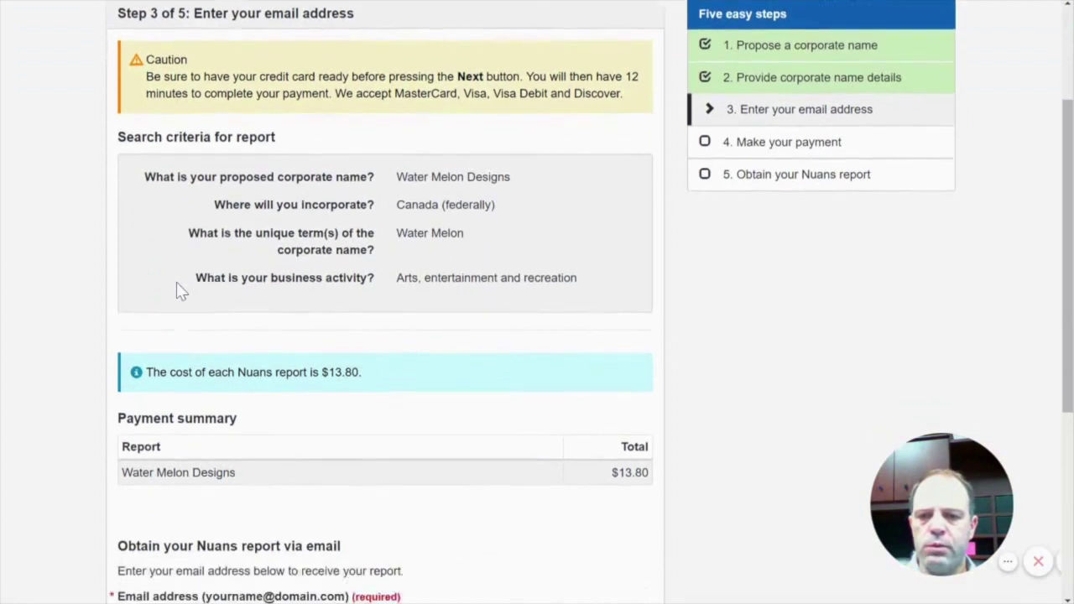
pyautogui.scroll(-5, 179, 289)
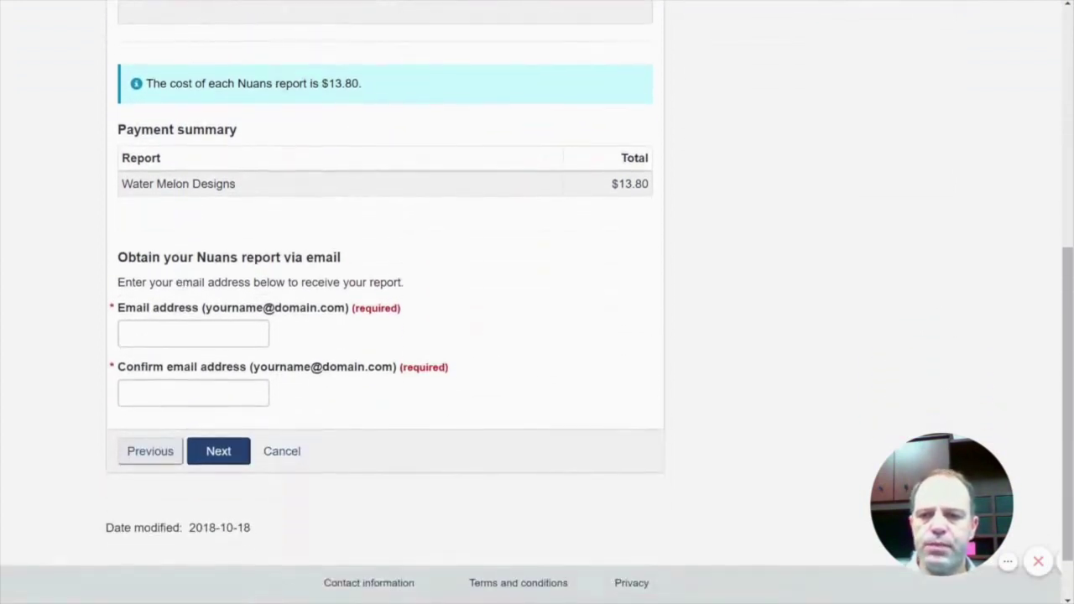
pyautogui.click(191, 331)
pyautogui.click(193, 394)
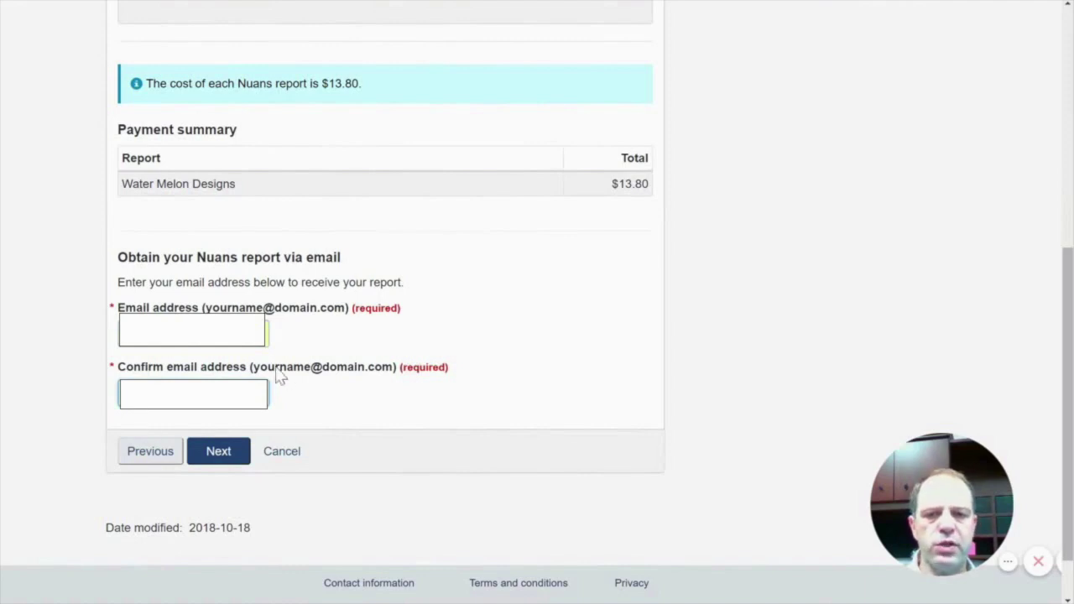
pyautogui.click(228, 460)
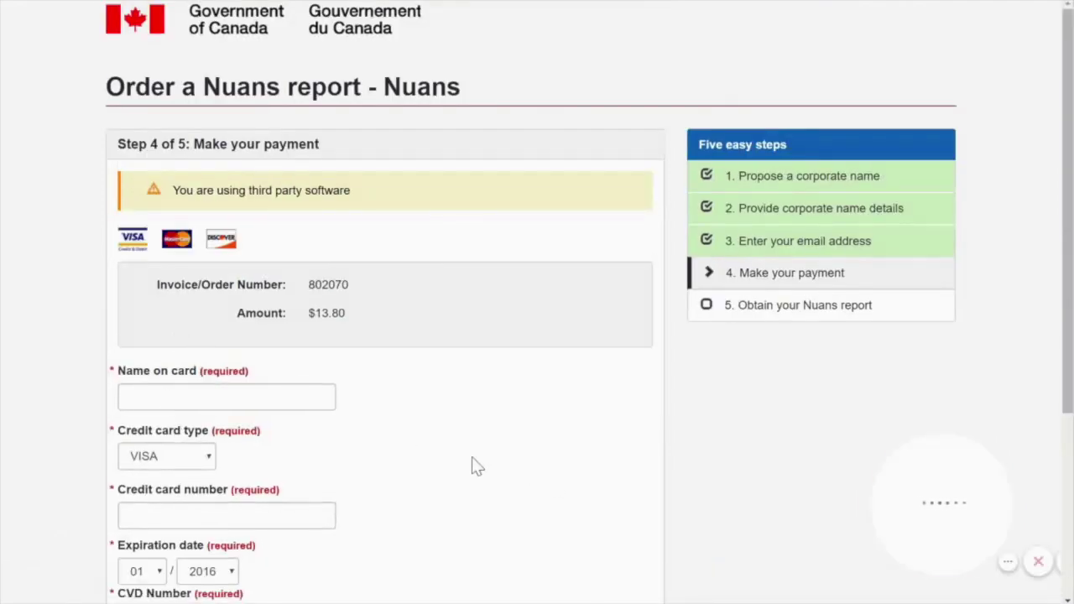
# Complete the credit card payment for the report and review the final order confirmation
pyautogui.scroll(-1, 458, 386)
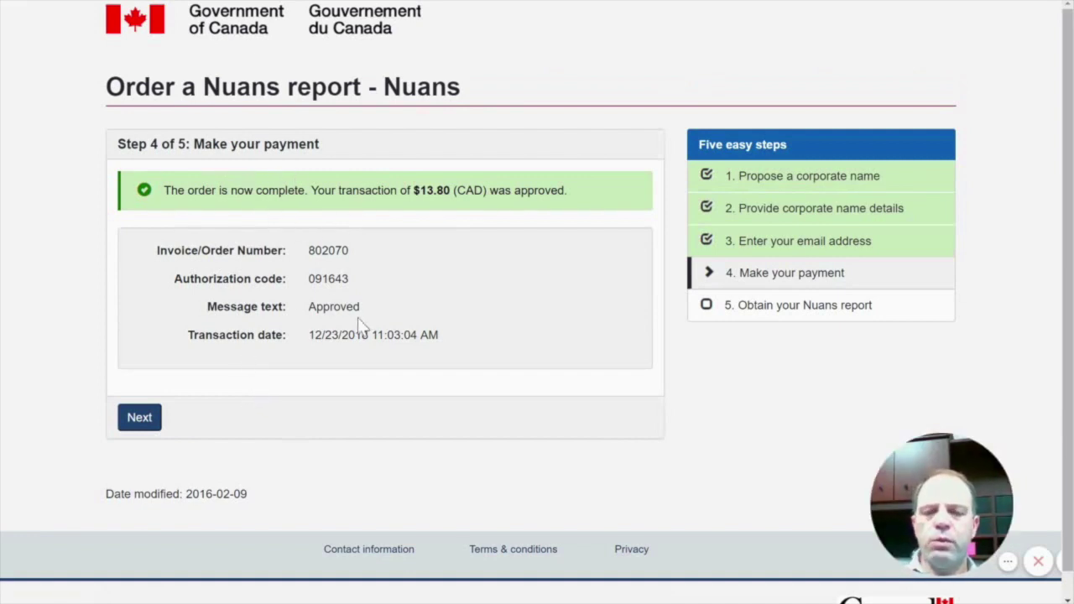
pyautogui.click(137, 424)
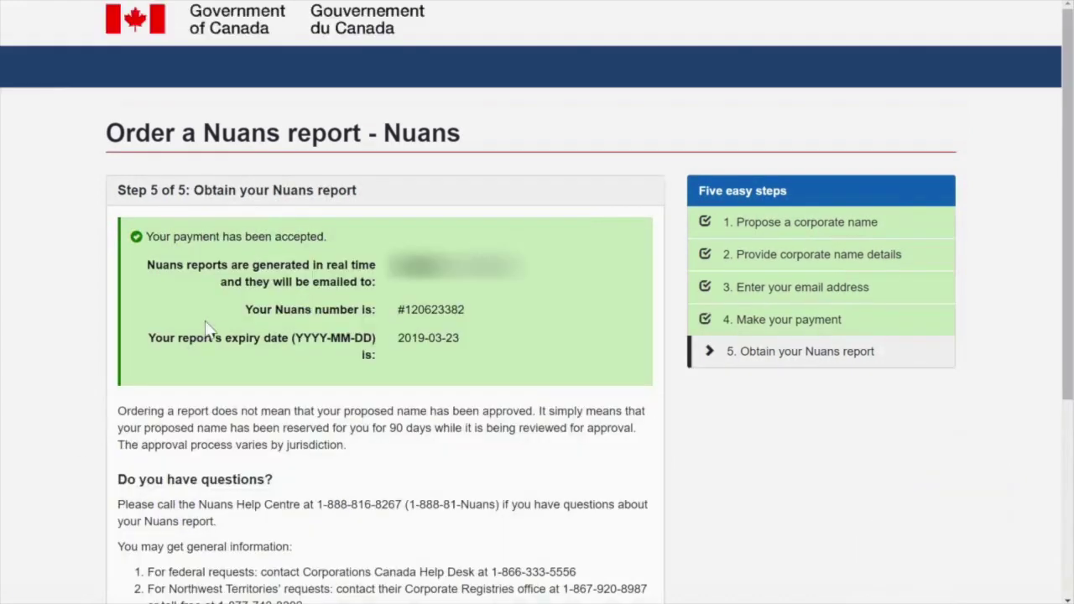
pyautogui.scroll(-1, 319, 345)
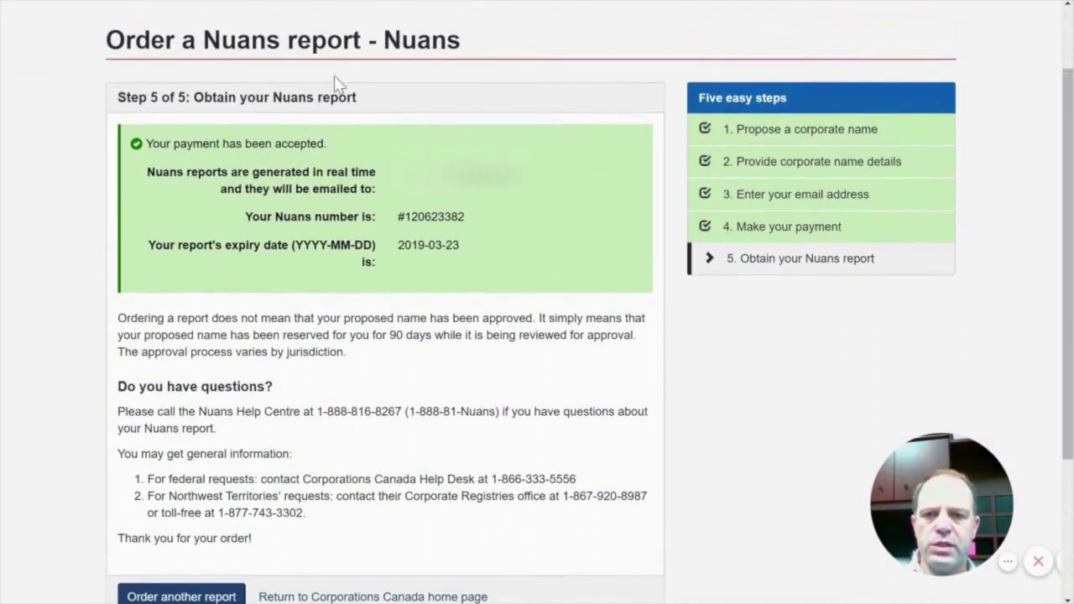
pyautogui.scroll(-1, 414, 99)
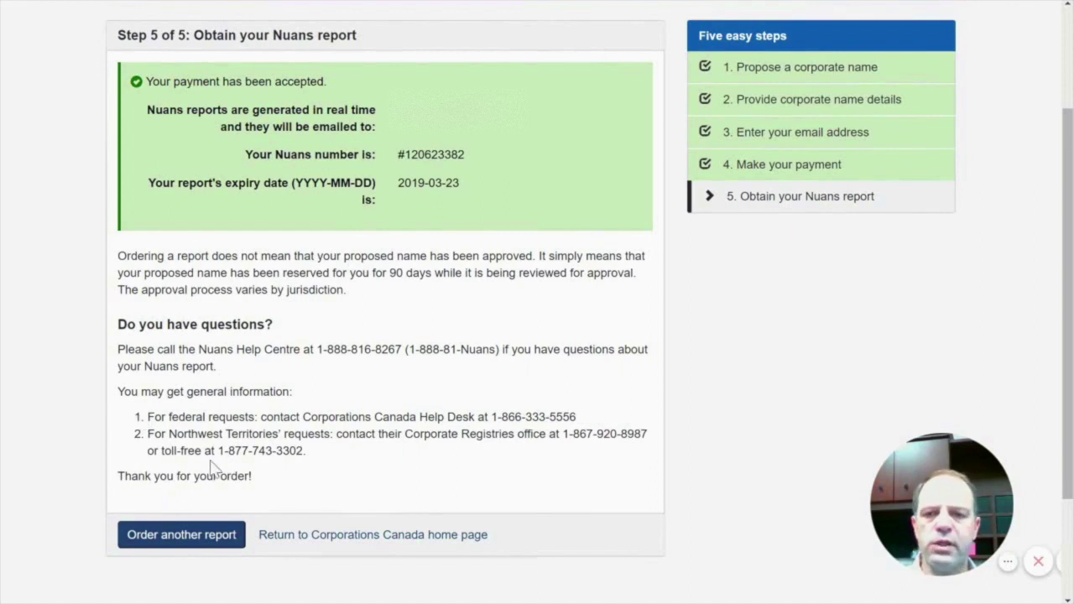
pyautogui.scroll(1, 511, 470)
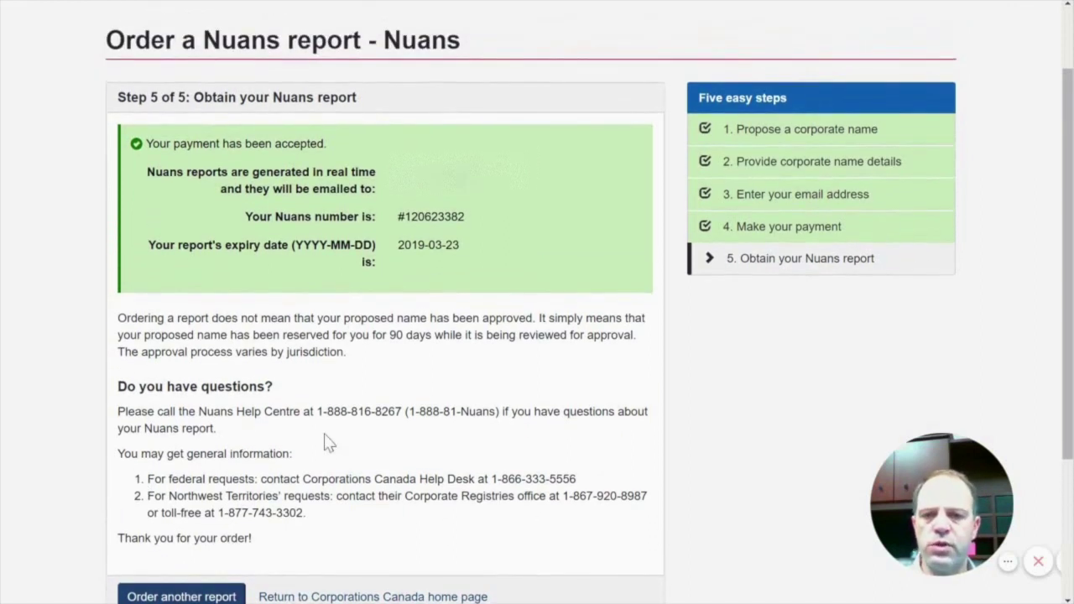
pyautogui.scroll(-3, 317, 464)
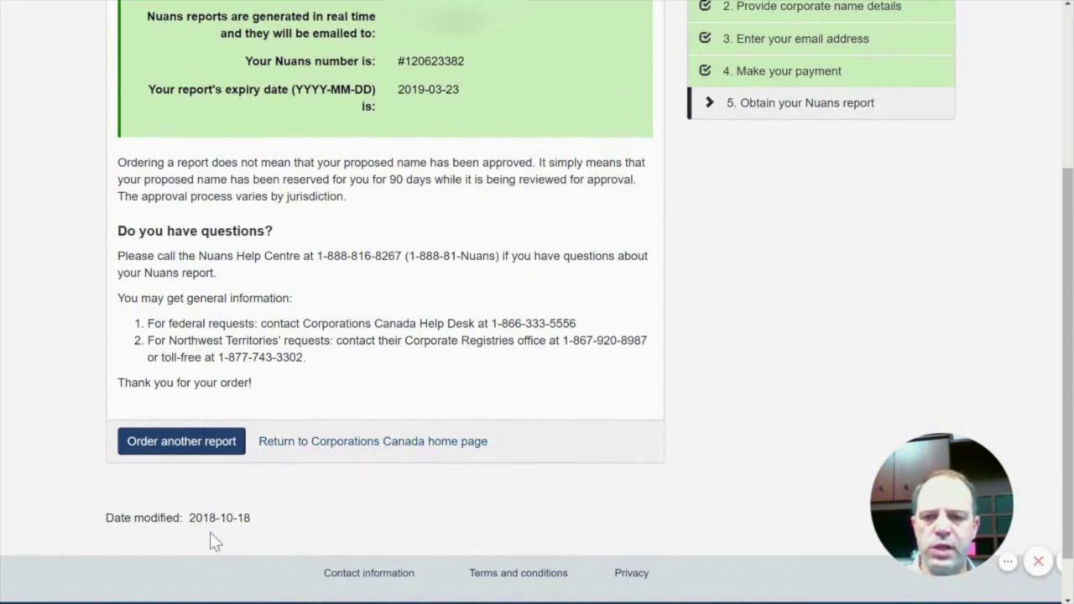
# Switch to Google Drive with the Water Melon Designs report PDF open and examine the similar company names on its first page
pyautogui.click(313, 447)
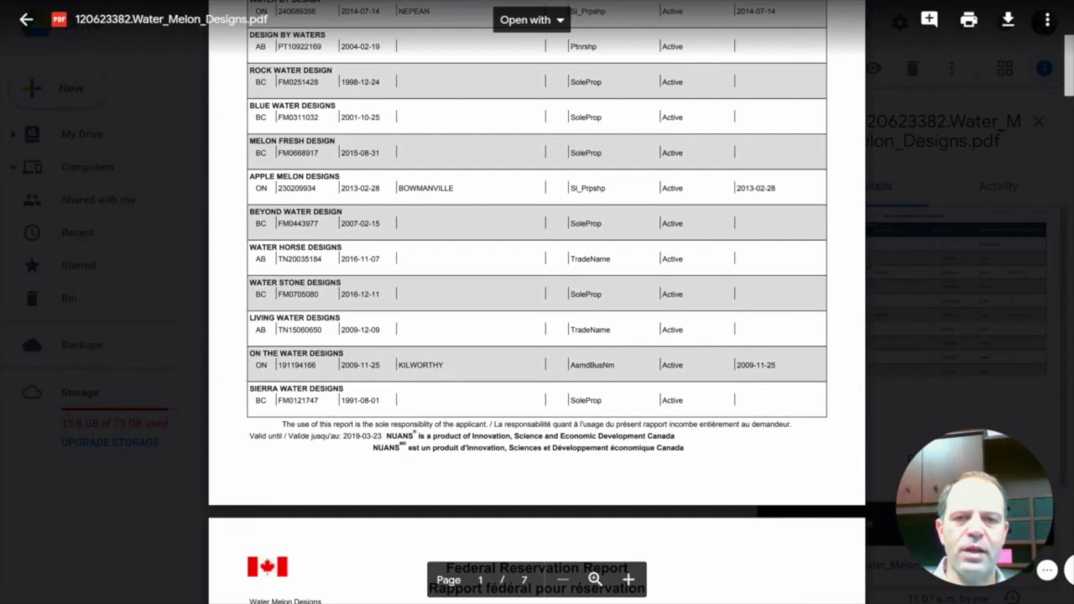
pyautogui.scroll(4, 537, 302)
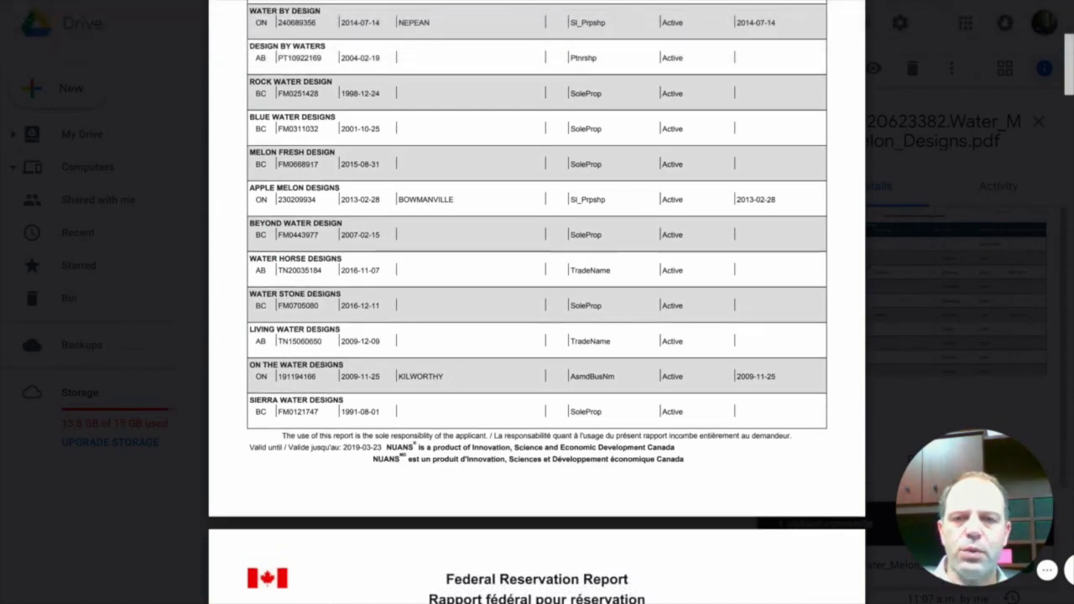
pyautogui.scroll(1, 537, 336)
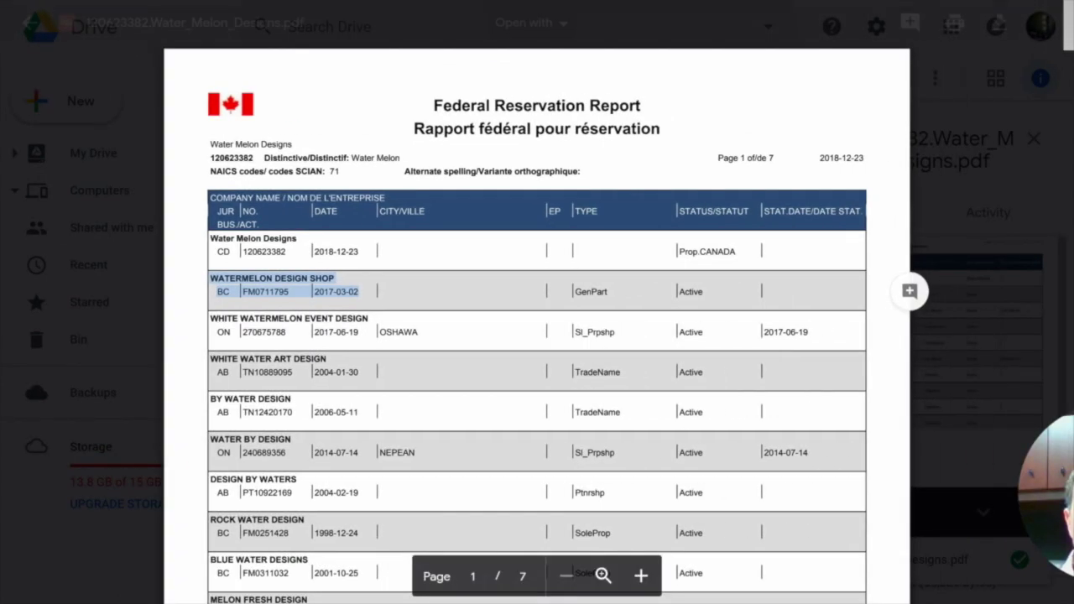
# Read through the full list of similar company names on page 1 of the Federal Reservation Report
pyautogui.moveTo(1031, 499); pyautogui.dragTo(853, 475)
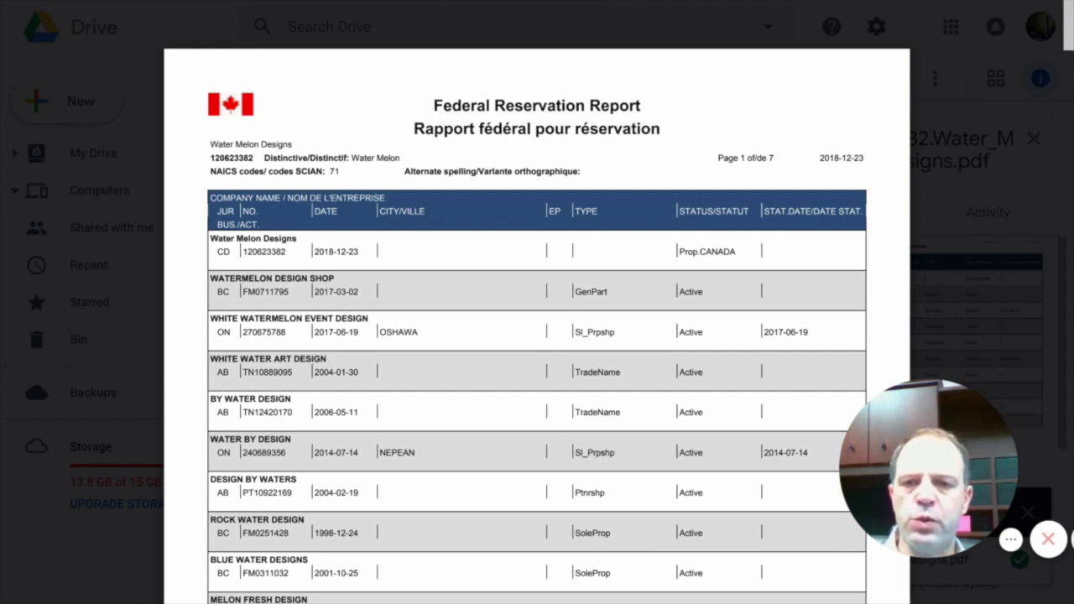
pyautogui.scroll(-1, 537, 335)
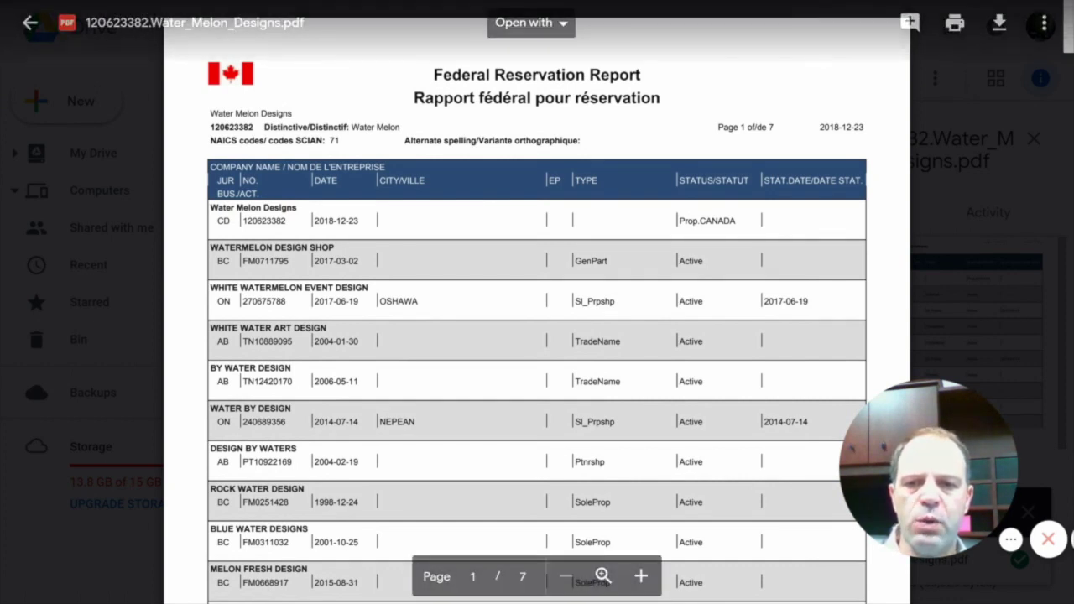
pyautogui.scroll(-1, 537, 335)
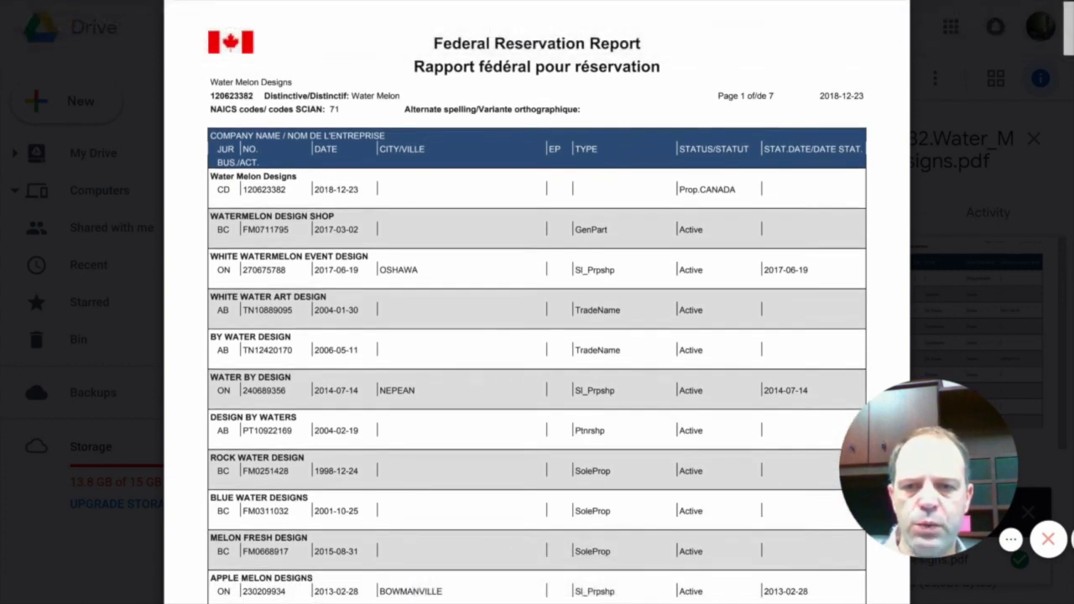
pyautogui.scroll(-3, 537, 336)
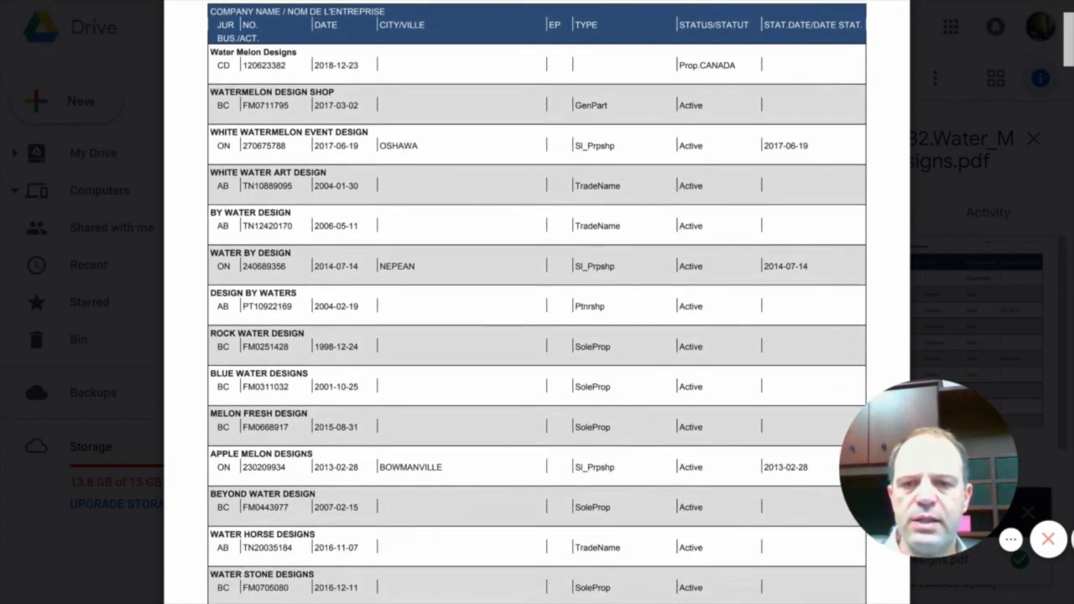
pyautogui.scroll(-6, 537, 336)
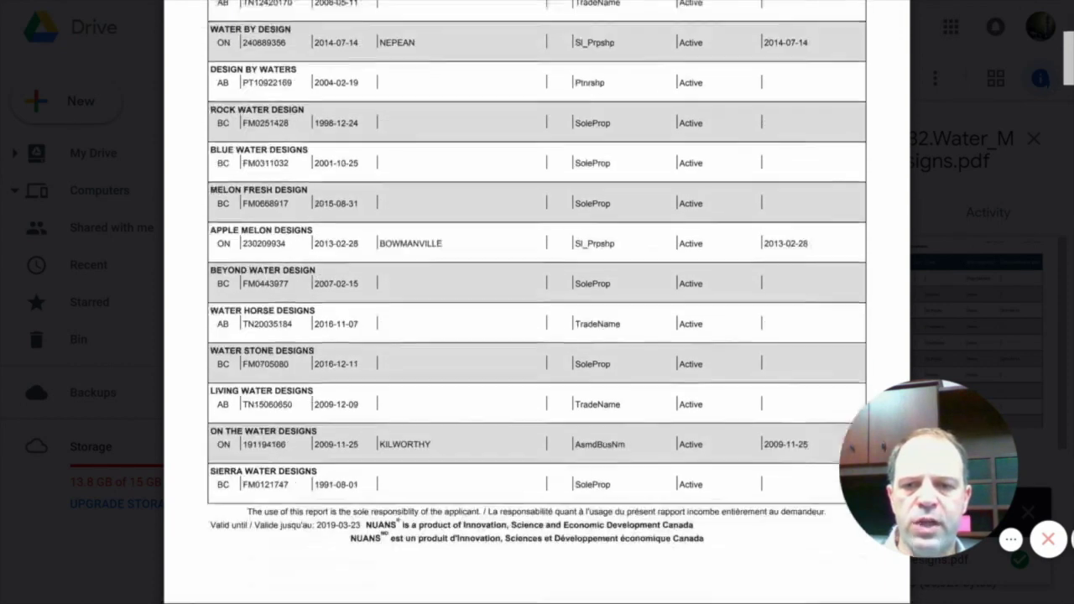
pyautogui.scroll(10, 537, 336)
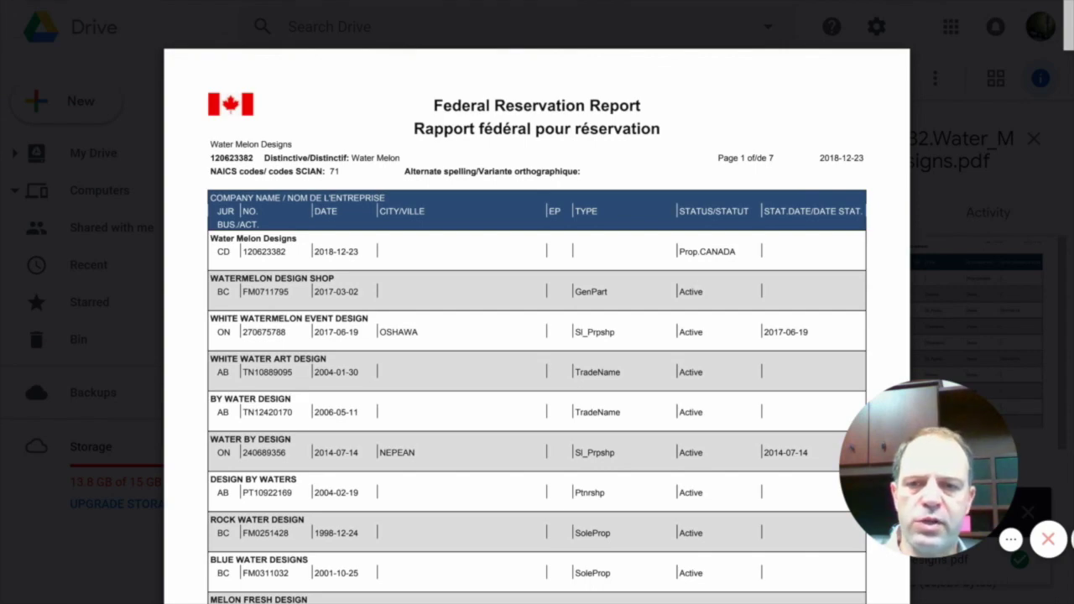
# Examine the company names on the remaining Federal Reservation Report pages, continuing to the Trademark Report on page 5
pyautogui.scroll(-15, 537, 336)
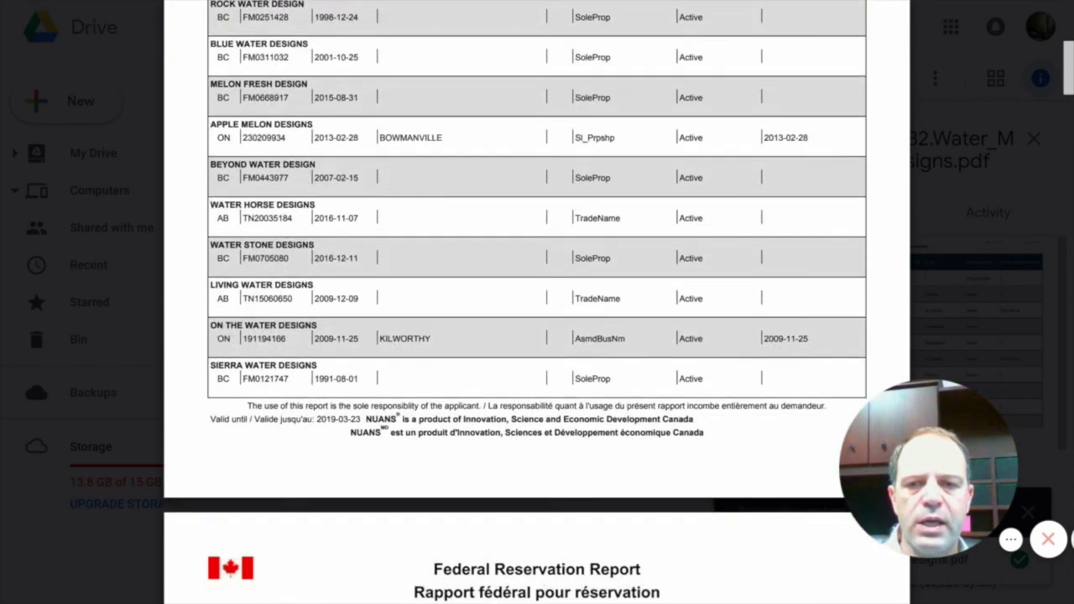
pyautogui.scroll(-10, 537, 336)
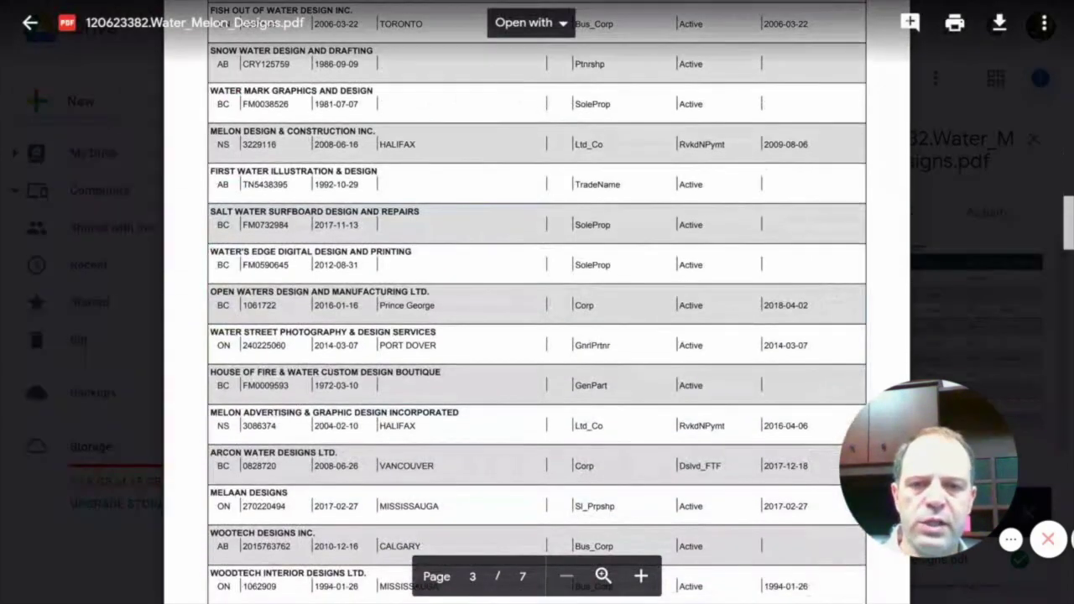
pyautogui.scroll(-2, 537, 336)
pyautogui.scroll(-8, 538, 336)
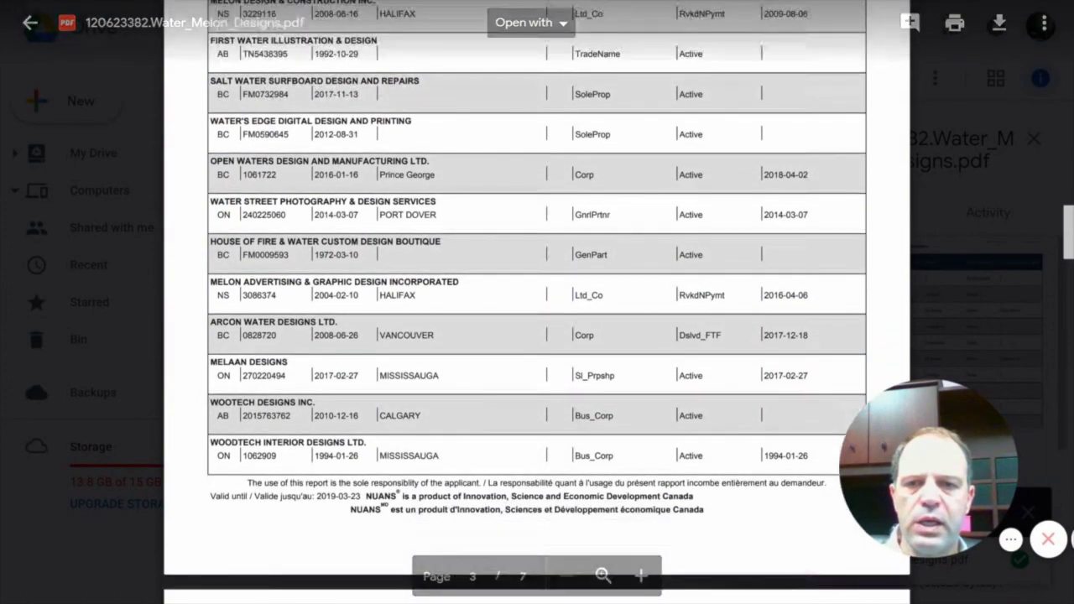
pyautogui.scroll(-2, 537, 336)
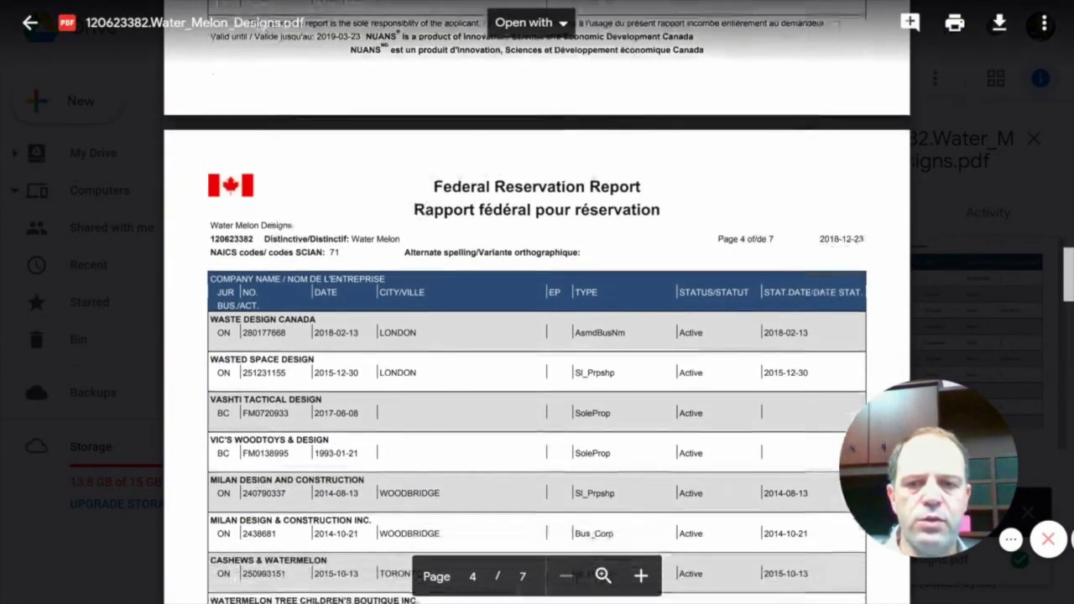
pyautogui.scroll(-8, 538, 336)
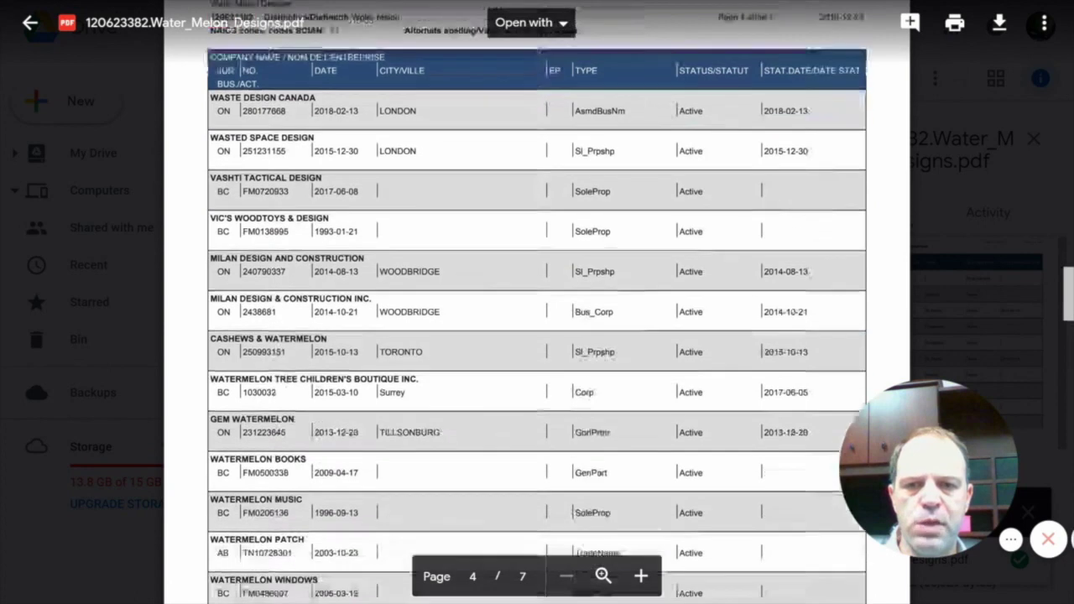
pyautogui.scroll(-10, 537, 336)
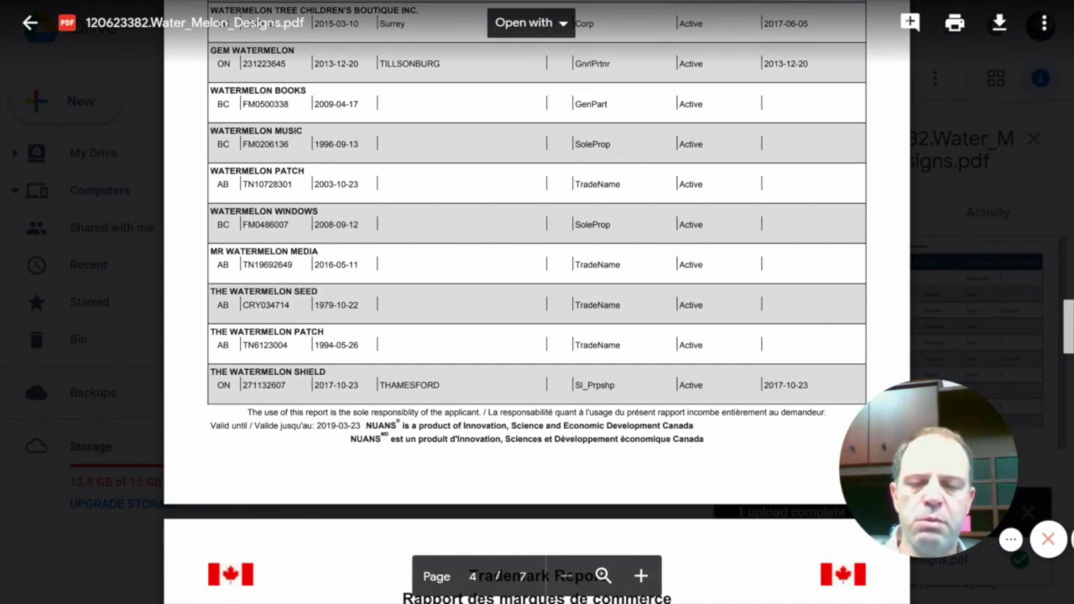
pyautogui.scroll(-15, 428, 40)
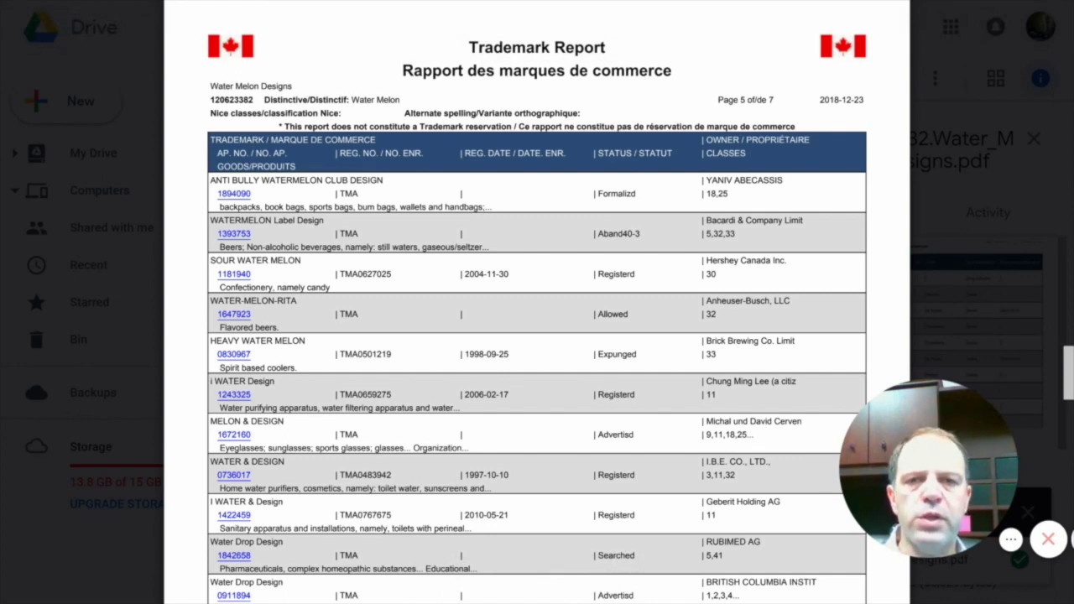
# Go through the report again from page 1 and examine the trademark entries on page 5
pyautogui.scroll(3, 537, 336)
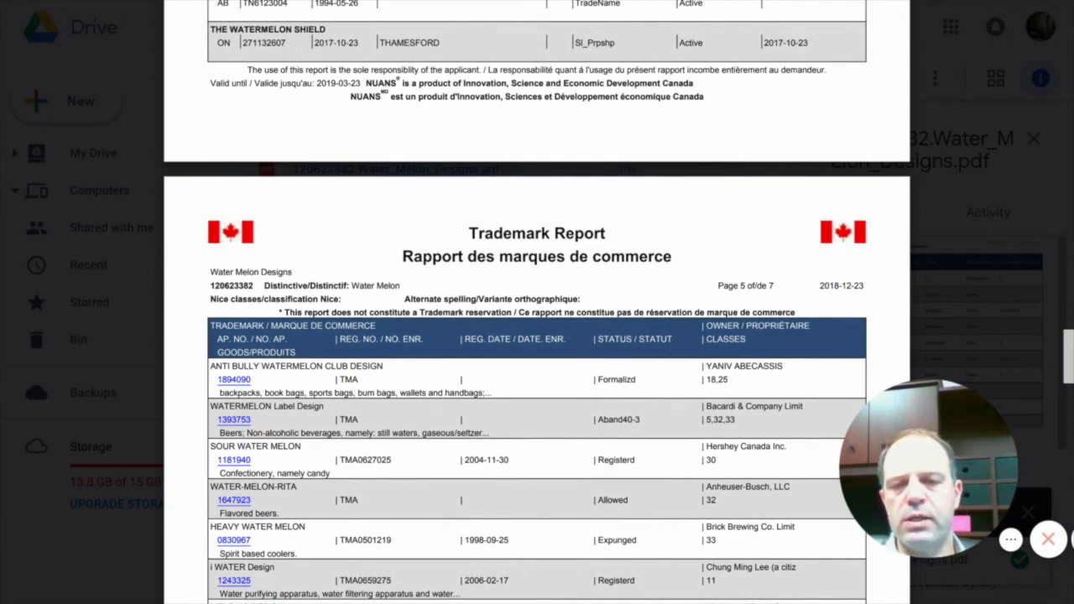
pyautogui.scroll(20, 537, 336)
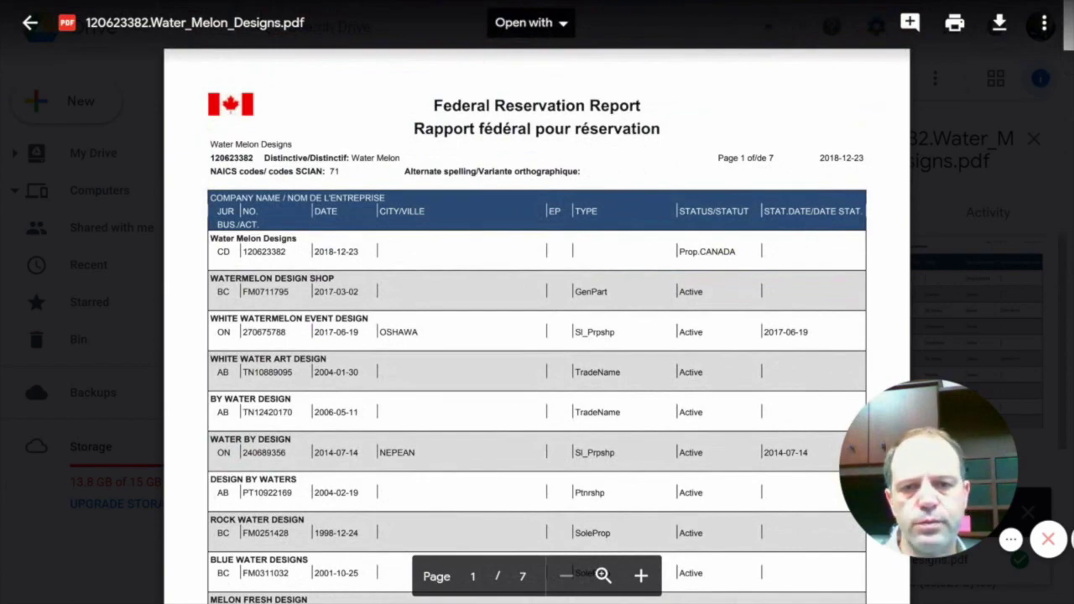
pyautogui.scroll(-5, 537, 336)
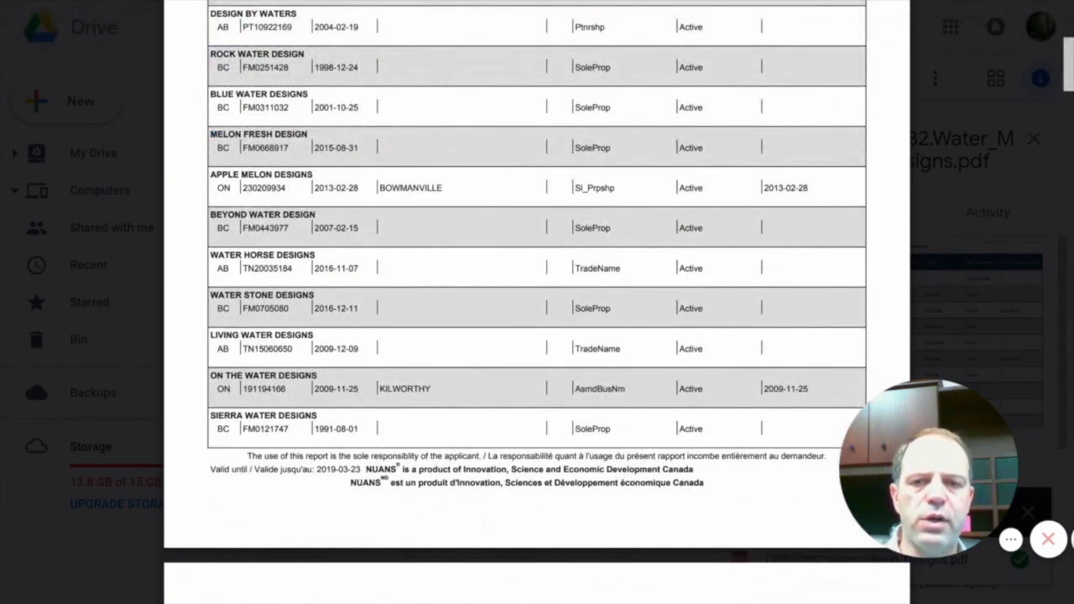
pyautogui.scroll(-15, 537, 336)
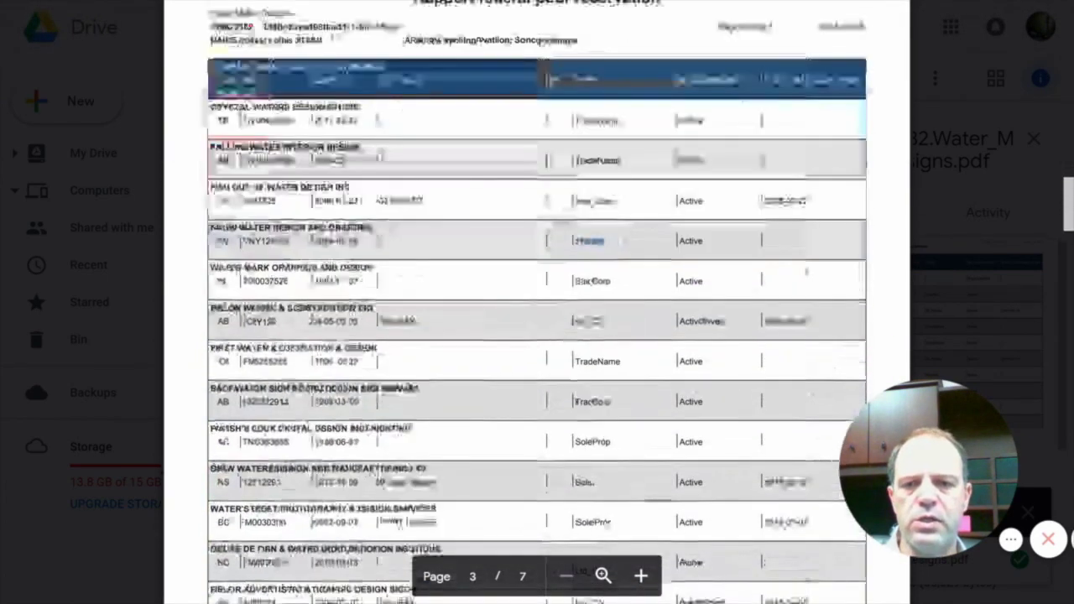
pyautogui.scroll(-20, 538, 335)
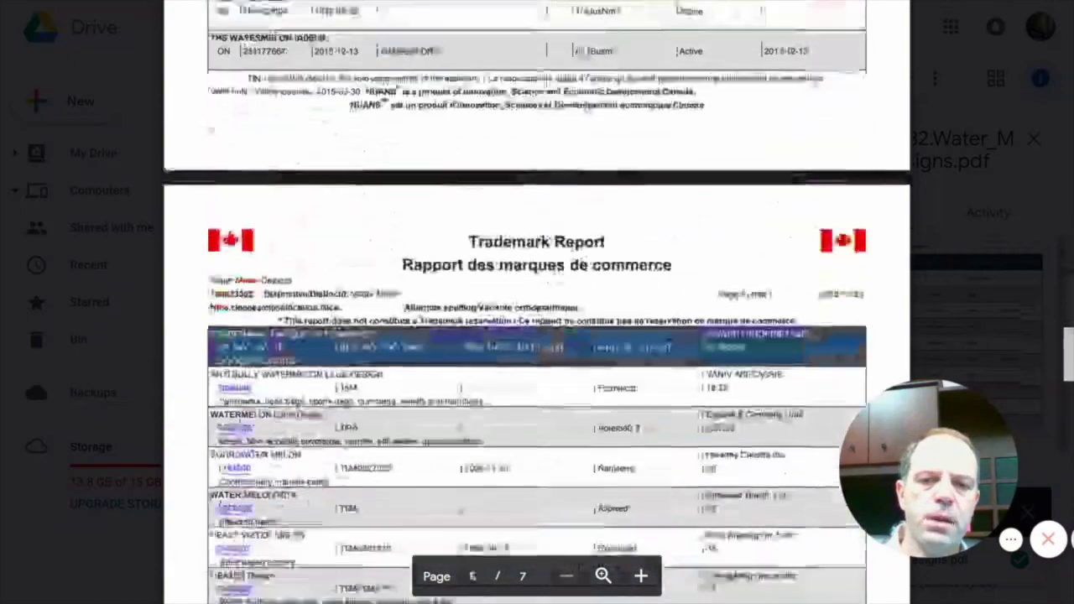
pyautogui.scroll(-1, 537, 335)
pyautogui.scroll(-2, 537, 335)
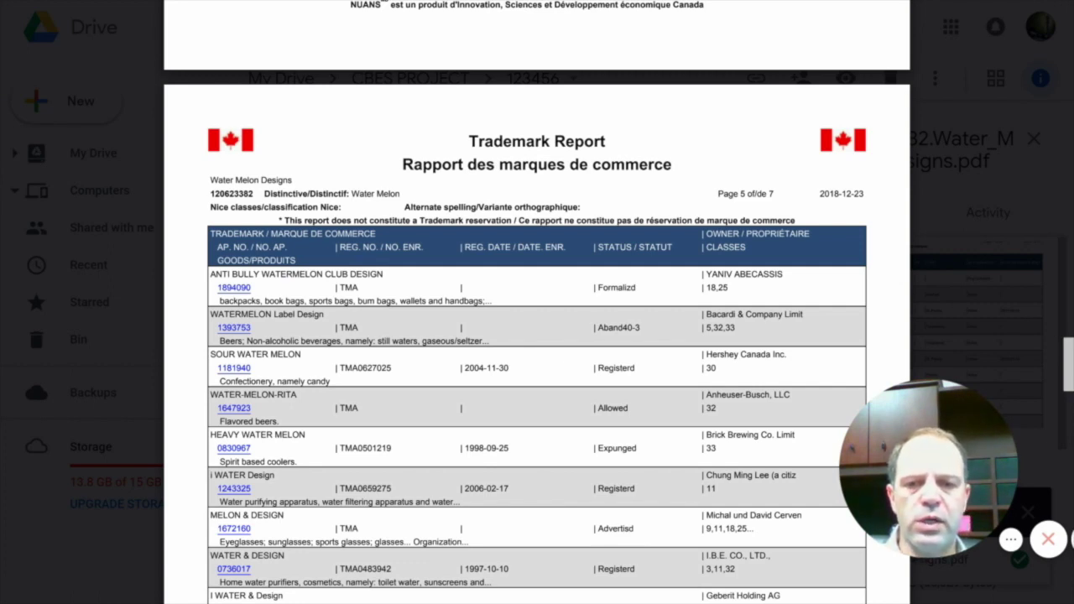
# Highlight "still waters" in the goods description of the WATERMELON Label Design trademark, and return to the report's first page
pyautogui.moveTo(422, 341); pyautogui.dragTo(345, 340)
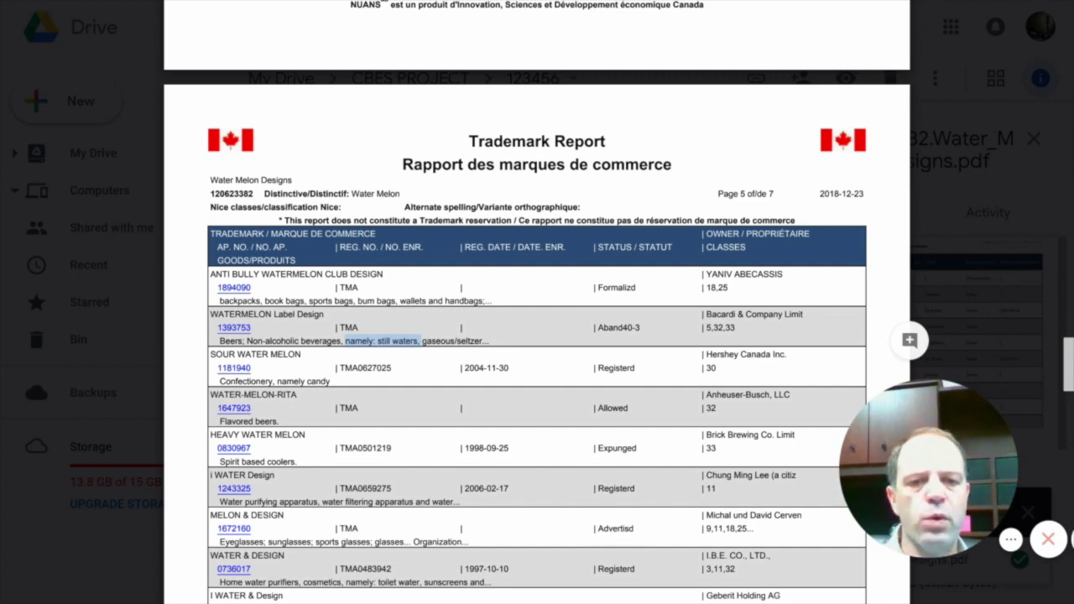
pyautogui.press('Escape')
pyautogui.moveTo(377, 341); pyautogui.dragTo(419, 340)
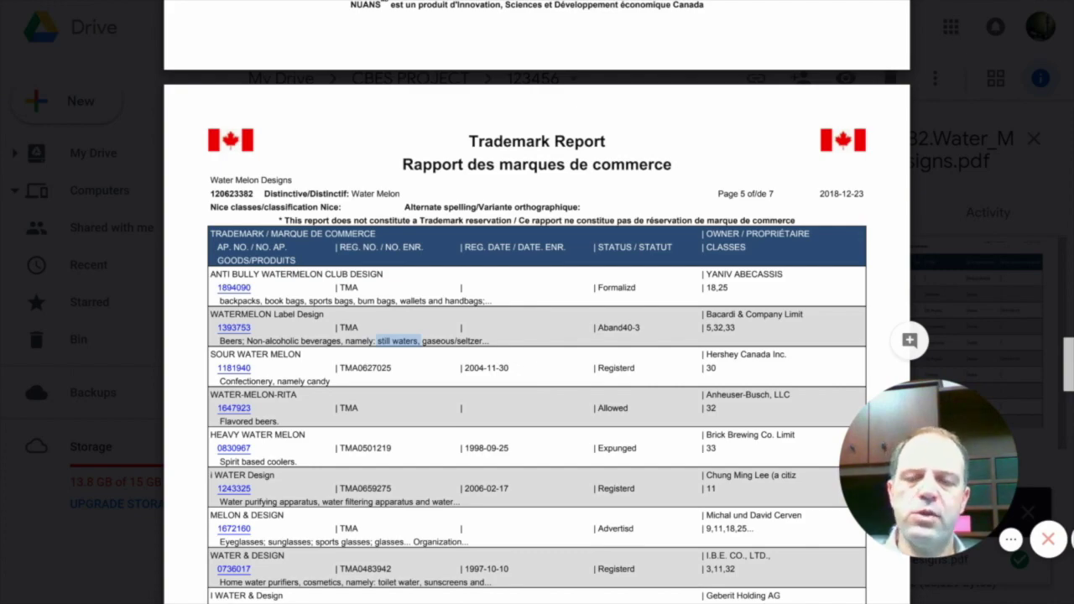
pyautogui.scroll(15, 537, 335)
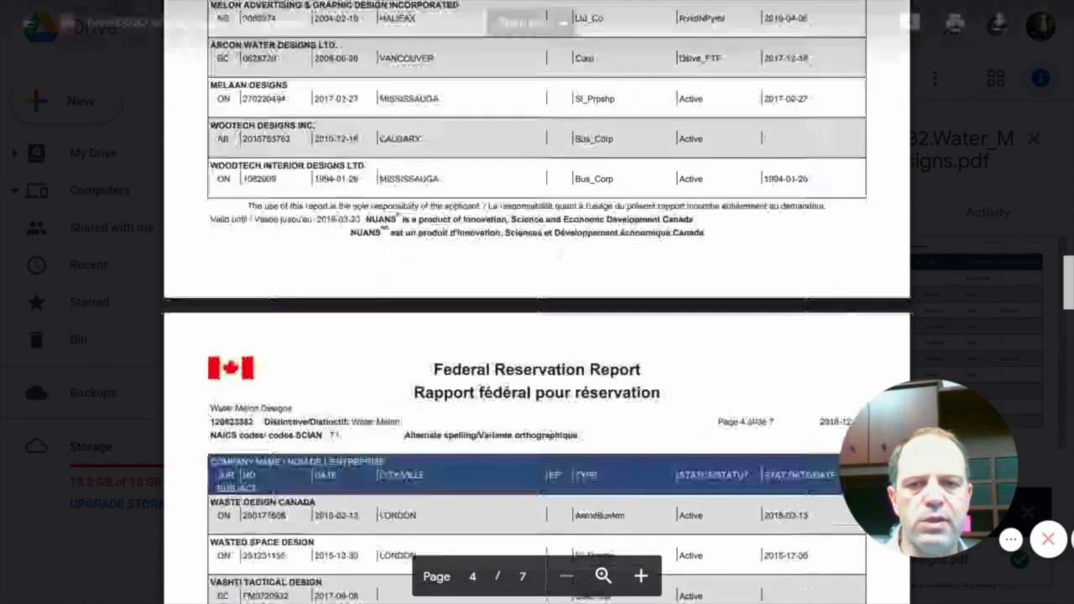
pyautogui.scroll(10, 537, 335)
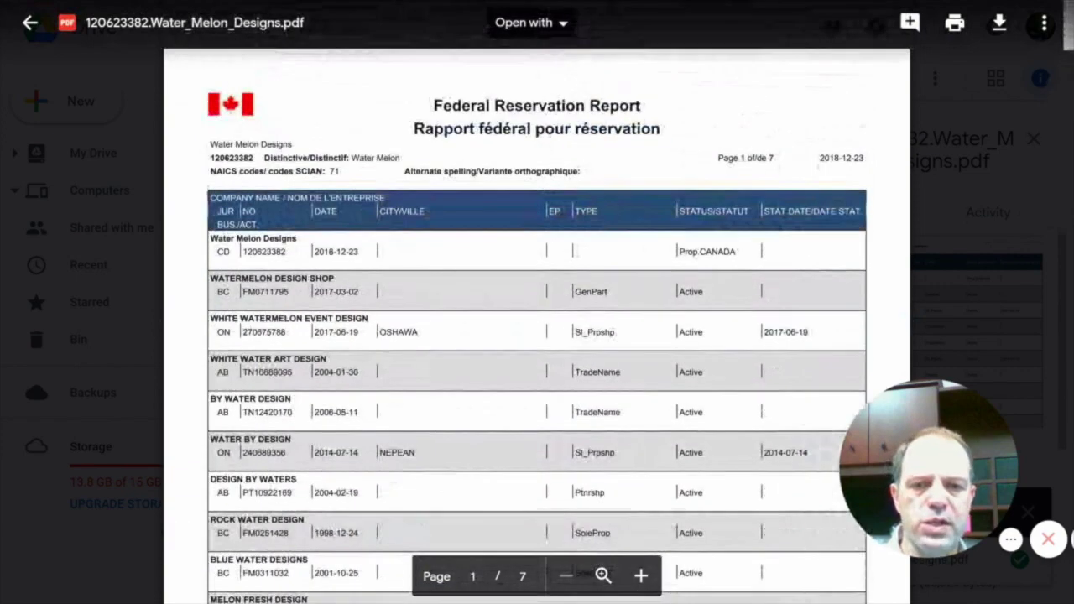